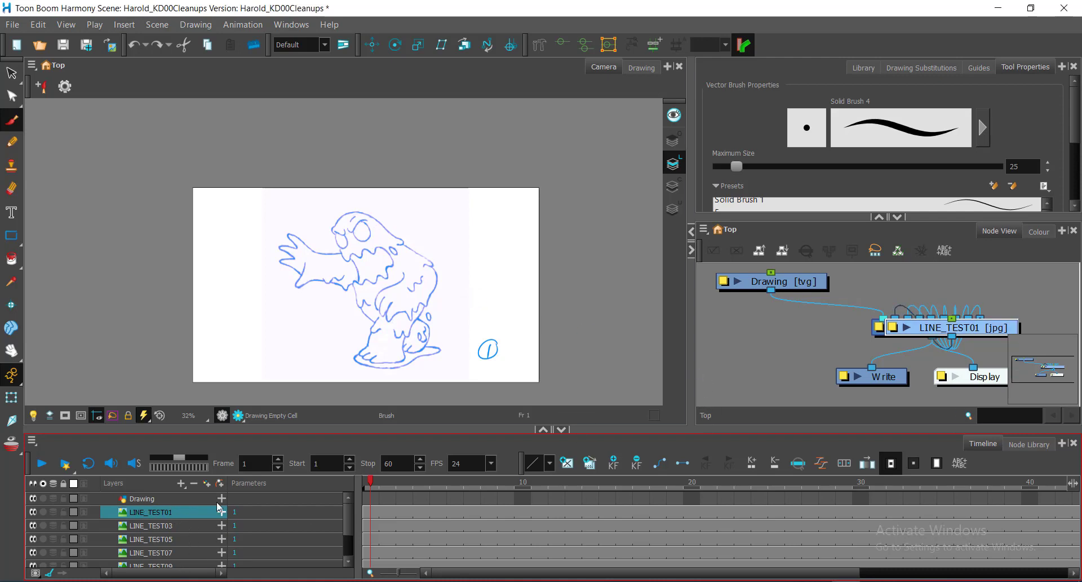
{"action": "left_click", "coordinate": [1001, 337]}
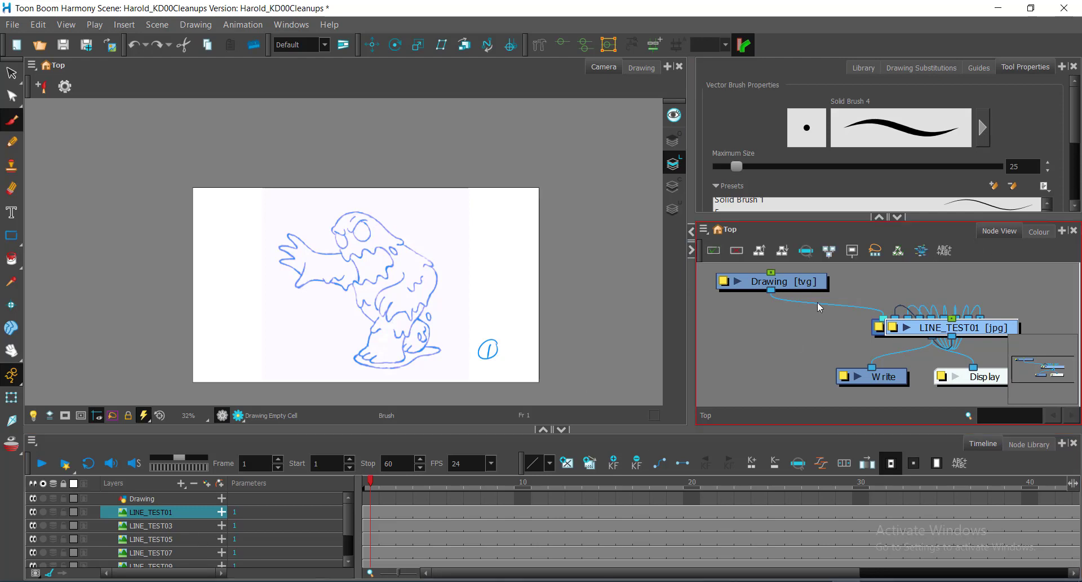
{"action": "left_click", "coordinate": [828, 330]}
{"action": "left_click", "coordinate": [173, 524]}
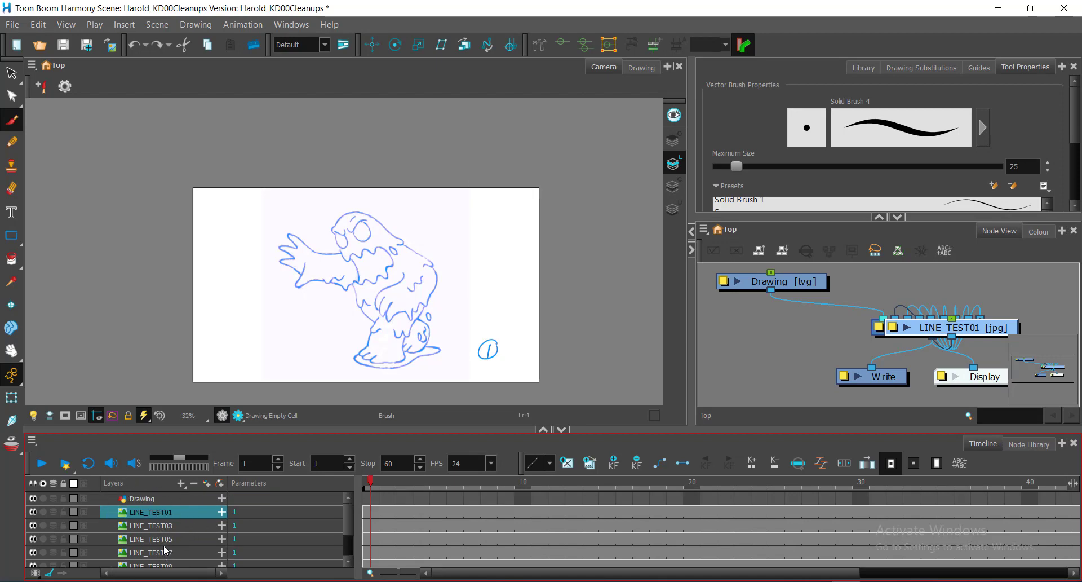
{"action": "left_click", "coordinate": [161, 528]}
{"action": "left_click", "coordinate": [167, 542]}
{"action": "left_click", "coordinate": [868, 393]}
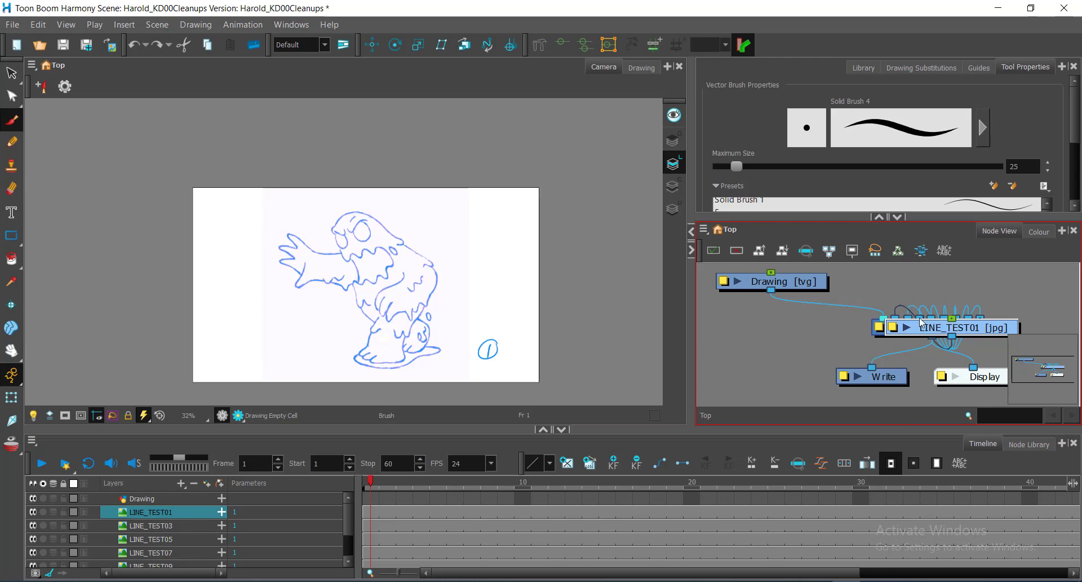
{"action": "left_click", "coordinate": [955, 292]}
{"action": "left_click", "coordinate": [955, 289]}
Collapse the tool properties area above the node network and widen the Node View toward the camera view.
{"action": "left_click", "coordinate": [901, 69]}
{"action": "left_click", "coordinate": [1018, 69]}
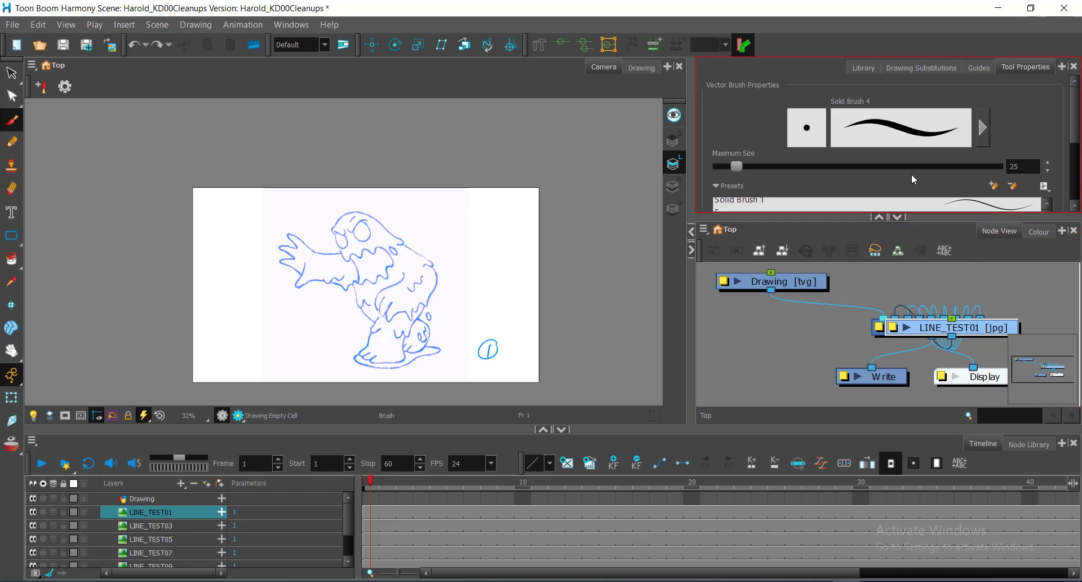
{"action": "left_click", "coordinate": [879, 217]}
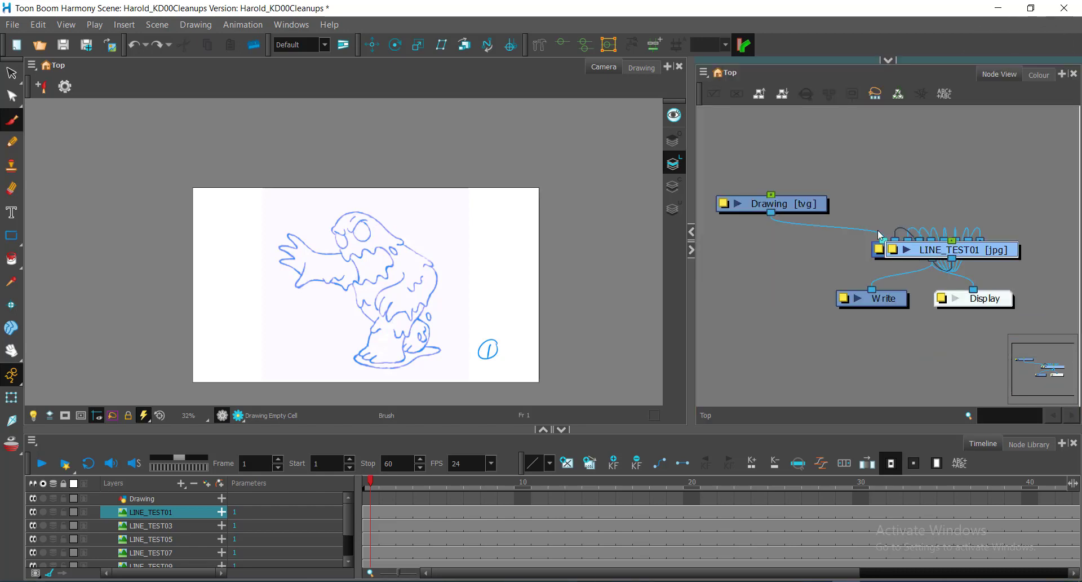
{"action": "left_click", "coordinate": [633, 288]}
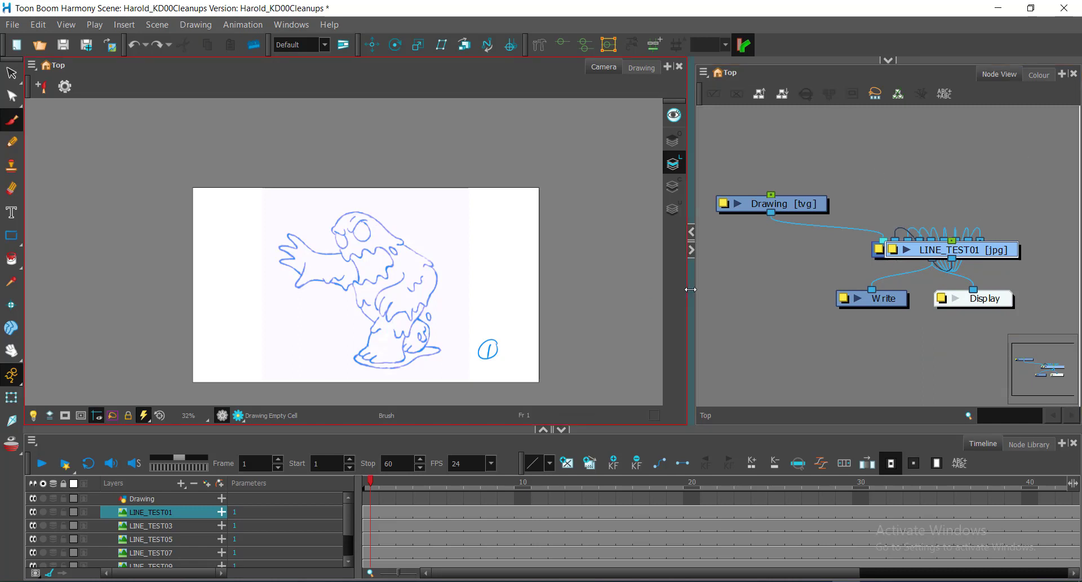
{"action": "left_click_drag", "start_coordinate": [688, 289], "coordinate": [630, 289]}
{"action": "left_click", "coordinate": [824, 286]}
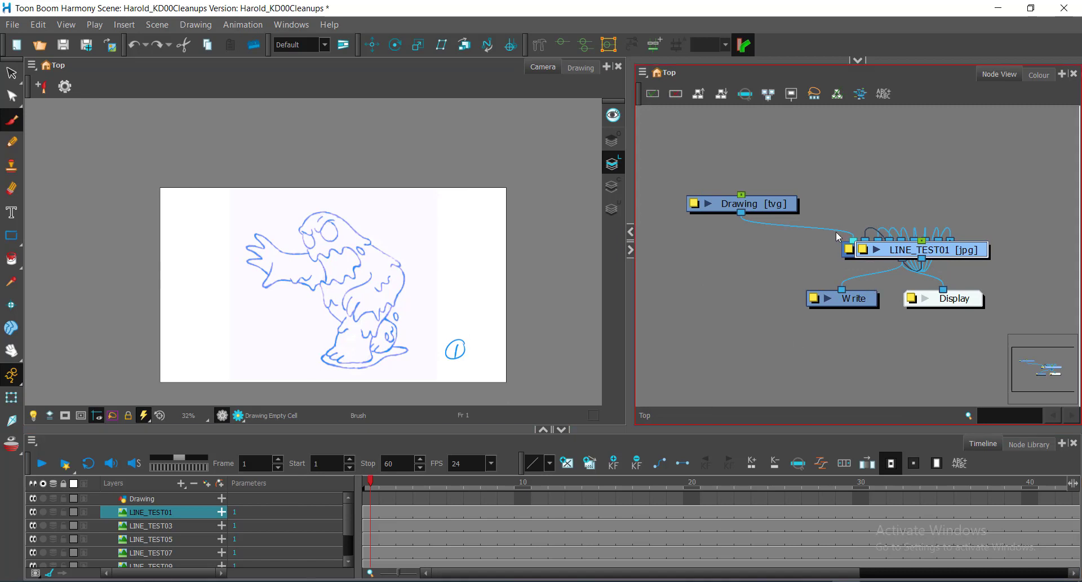
Look through the list of LINE_TEST layers in the timeline.
{"action": "left_click_drag", "start_coordinate": [880, 207], "coordinate": [871, 227]}
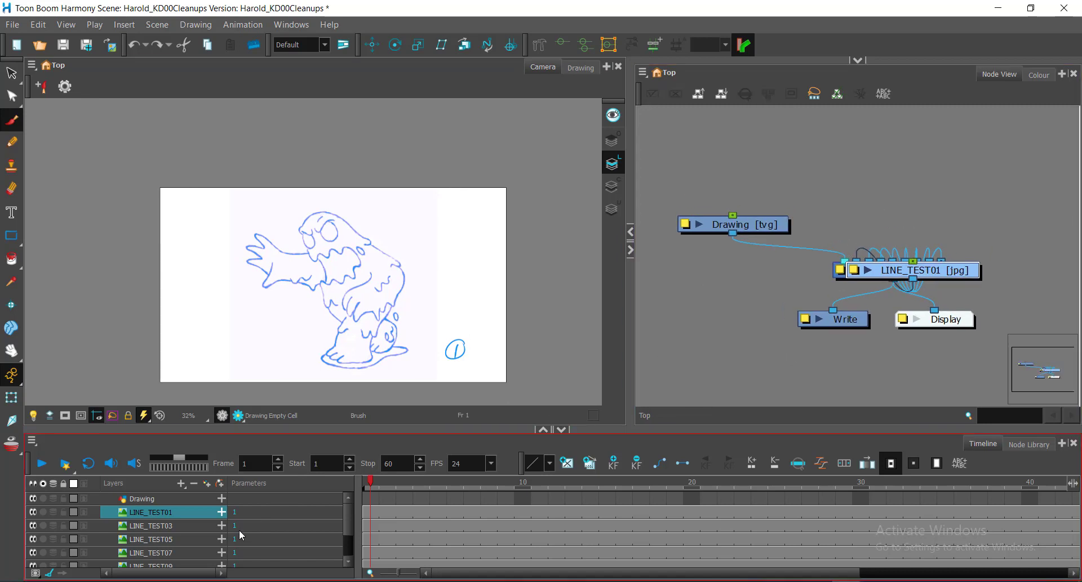
{"action": "scroll", "coordinate": [161, 538], "scroll_direction": "down", "scroll_amount": 2}
{"action": "scroll", "coordinate": [161, 538], "scroll_direction": "up", "scroll_amount": 1}
{"action": "scroll", "coordinate": [162, 538], "scroll_direction": "down", "scroll_amount": 1}
{"action": "scroll", "coordinate": [162, 538], "scroll_direction": "up", "scroll_amount": 1}
{"action": "scroll", "coordinate": [161, 538], "scroll_direction": "down", "scroll_amount": 1}
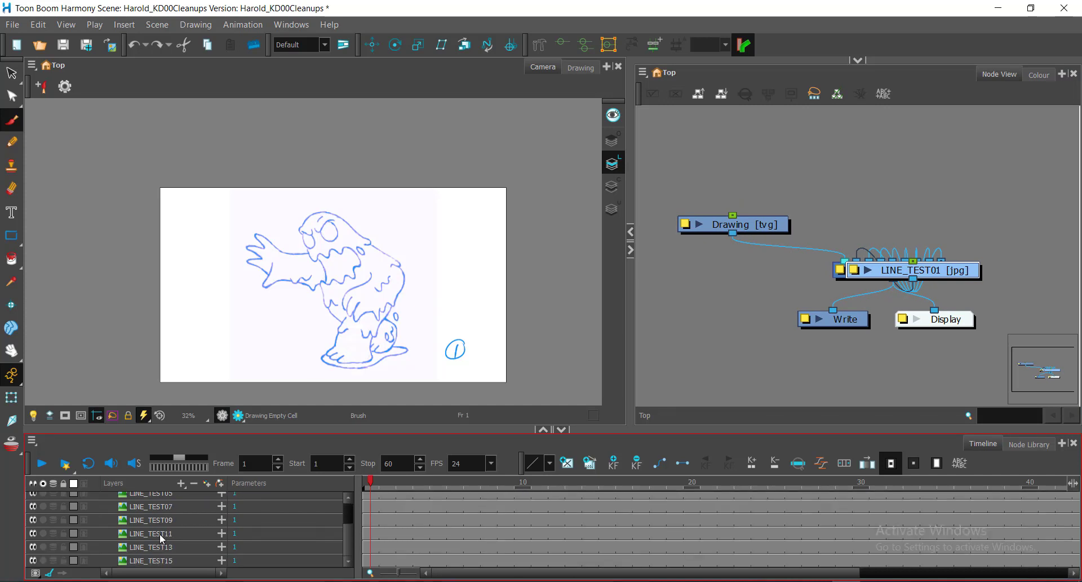
{"action": "scroll", "coordinate": [162, 538], "scroll_direction": "up", "scroll_amount": 1}
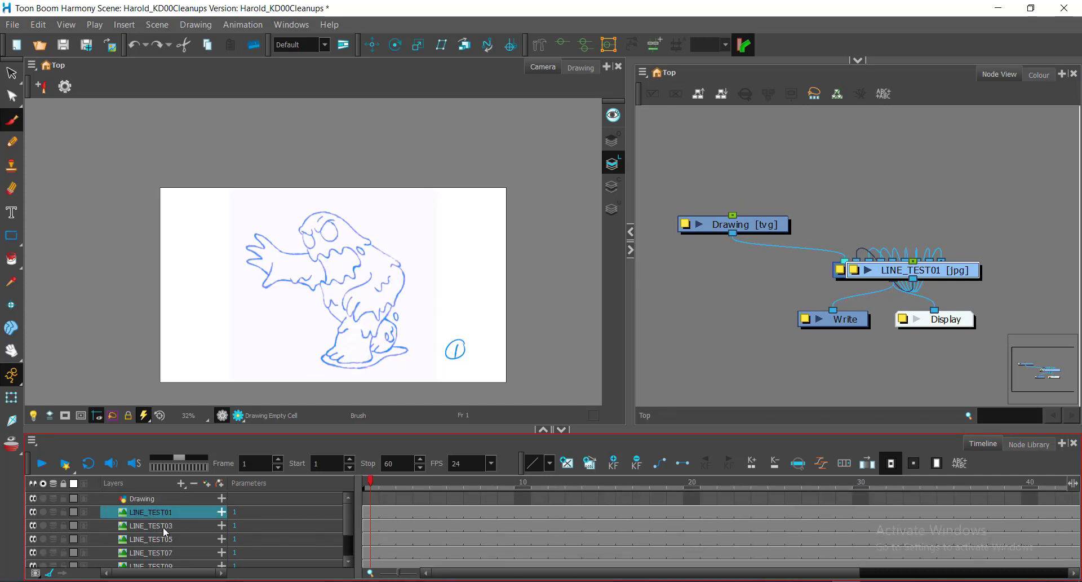
Move the LINE_TEST01 node out of the stack of overlapping nodes to a spot above the Drawing node.
{"action": "left_click", "coordinate": [752, 409]}
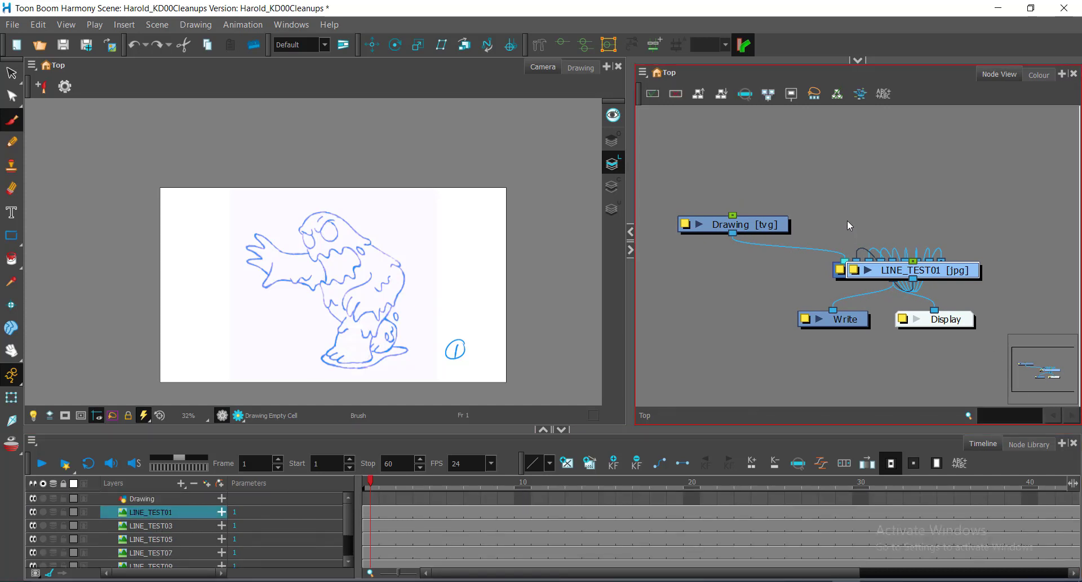
{"action": "scroll", "coordinate": [847, 219], "scroll_direction": "down", "scroll_amount": 2}
{"action": "left_click_drag", "start_coordinate": [916, 193], "coordinate": [897, 232]}
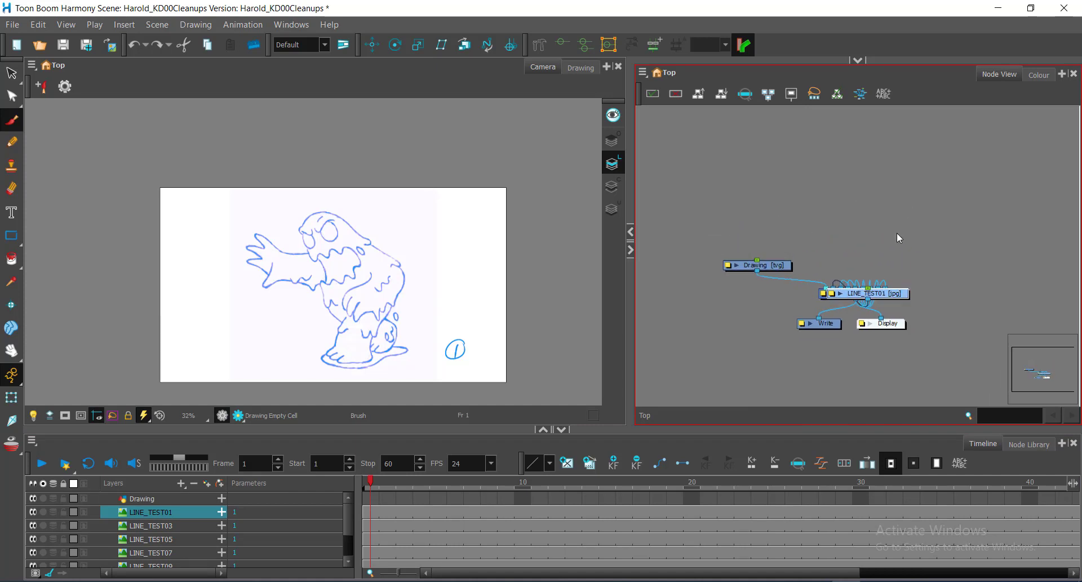
{"action": "scroll", "coordinate": [897, 232], "scroll_direction": "down", "scroll_amount": 2}
{"action": "scroll", "coordinate": [887, 231], "scroll_direction": "up", "scroll_amount": 5}
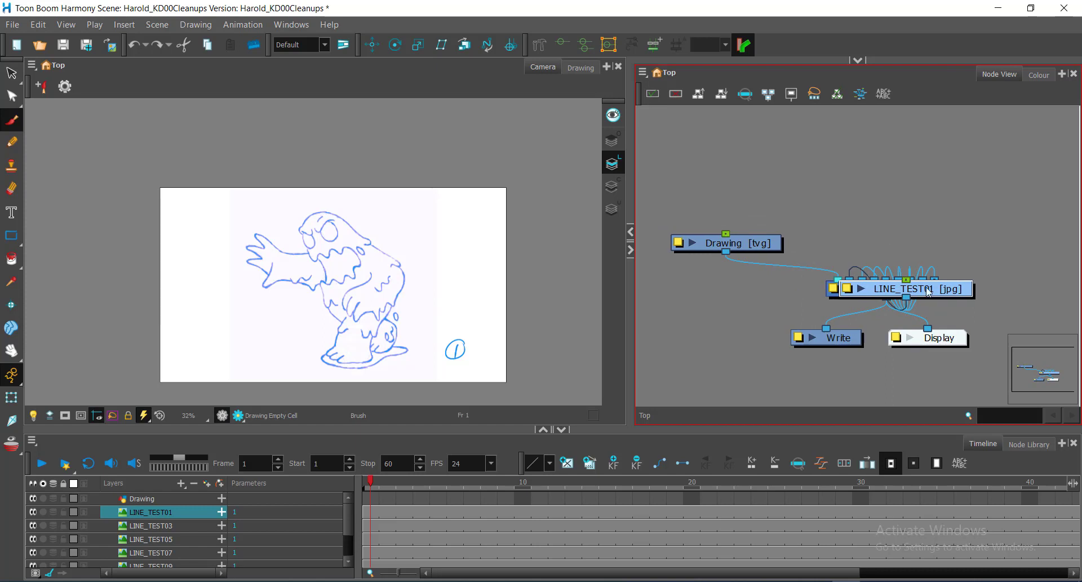
{"action": "left_click_drag", "start_coordinate": [918, 285], "coordinate": [828, 212]}
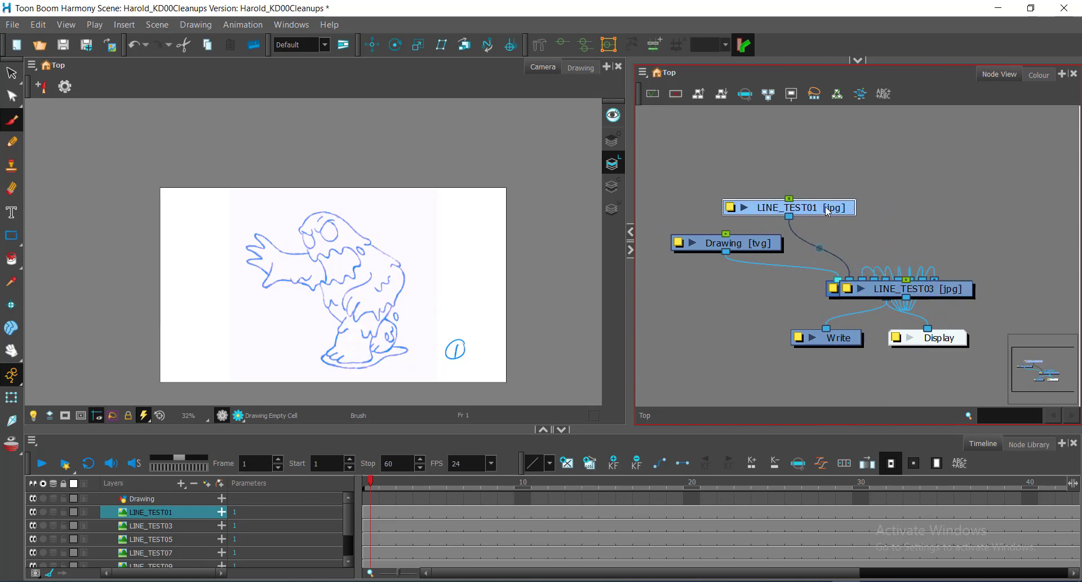
{"action": "key", "text": "ctrl"}
{"action": "key", "text": "ctrl"}
{"action": "key", "text": "ctrl"}
{"action": "key", "text": "ctrl"}
{"action": "key", "text": "ctrl"}
{"action": "key", "text": "ctrl"}
{"action": "key", "text": "ctrl"}
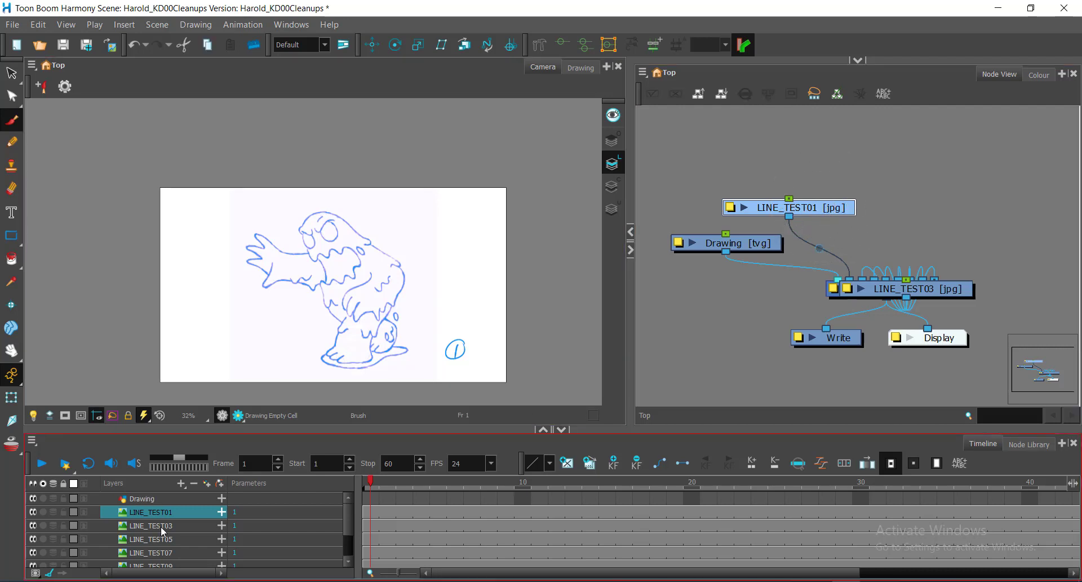
Select the LINE_TEST03, LINE_TEST05 and LINE_TEST01 layers in turn, and undo the move of the LINE_TEST01 node.
{"action": "left_click", "coordinate": [161, 525]}
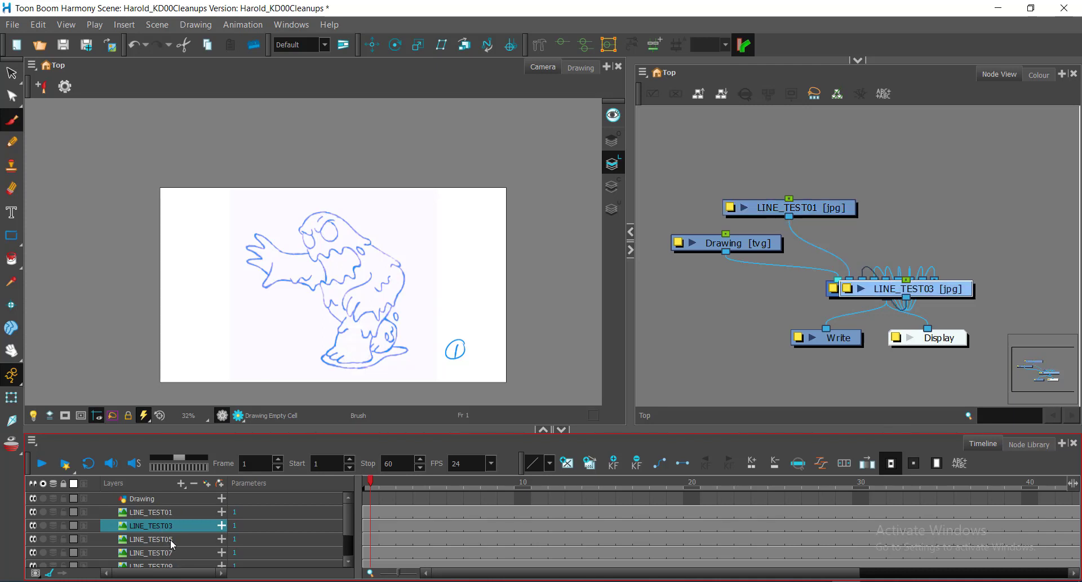
{"action": "left_click", "coordinate": [172, 541]}
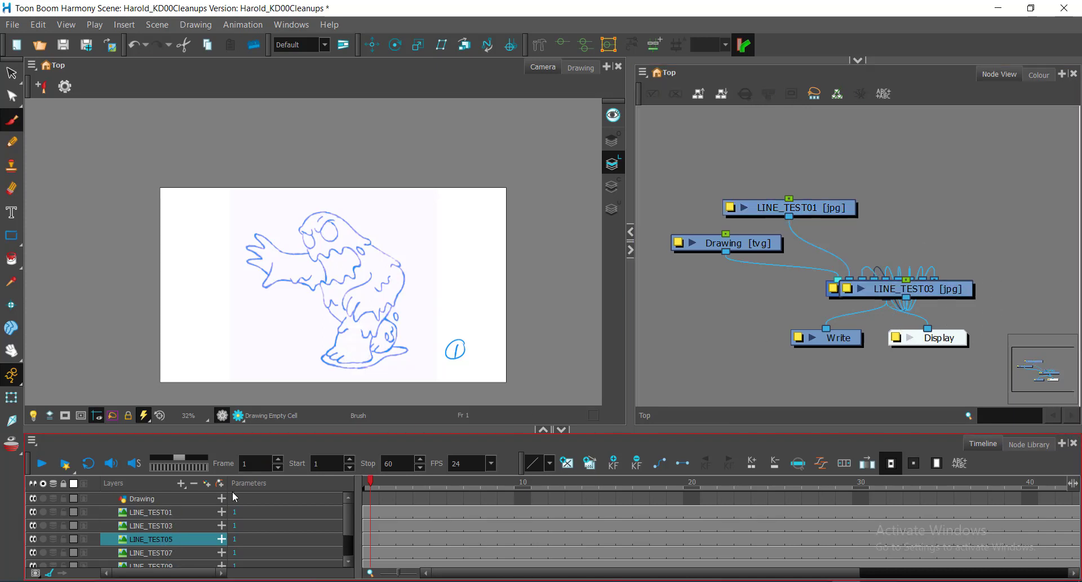
{"action": "left_click", "coordinate": [191, 514]}
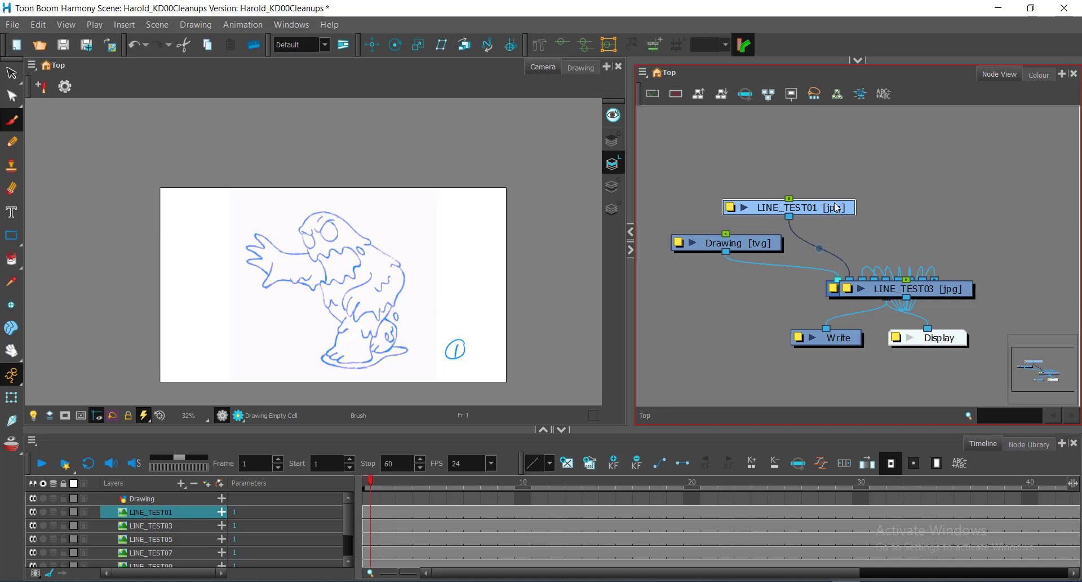
{"action": "key", "text": "ctrl+z"}
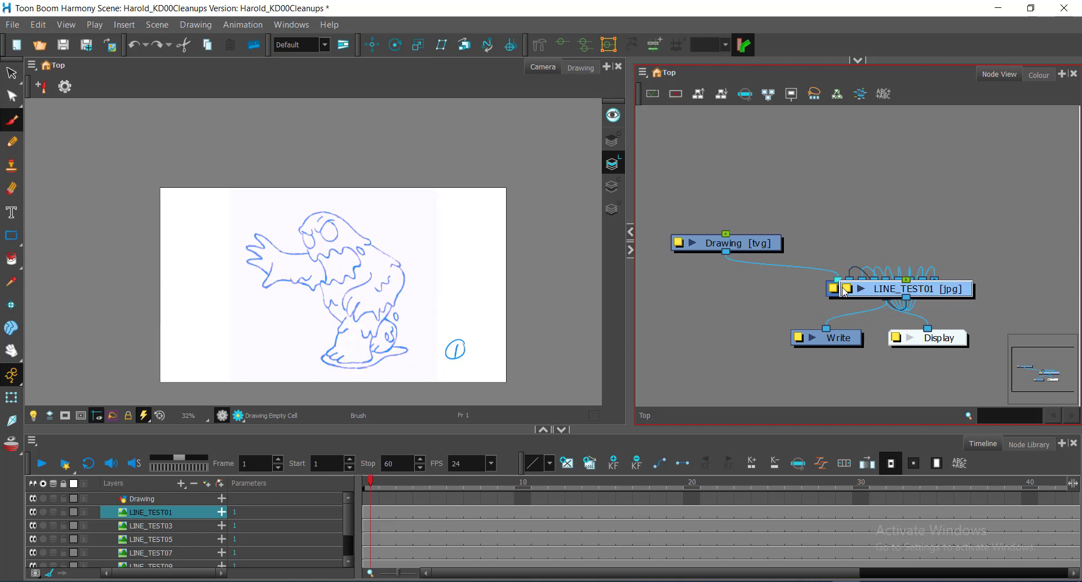
Order the Drawing, stacked LINE_TEST and Composite nodes upward with 25% X overlap, 60 layer spacing and 5 vertical spacing.
{"action": "mouse_move", "coordinate": [694, 170]}
{"action": "left_mouse_down"}
{"action": "mouse_move", "coordinate": [947, 302]}
{"action": "mouse_move", "coordinate": [1009, 310]}
{"action": "left_mouse_up"}
{"action": "left_click_drag", "start_coordinate": [675, 200], "coordinate": [1009, 304]}
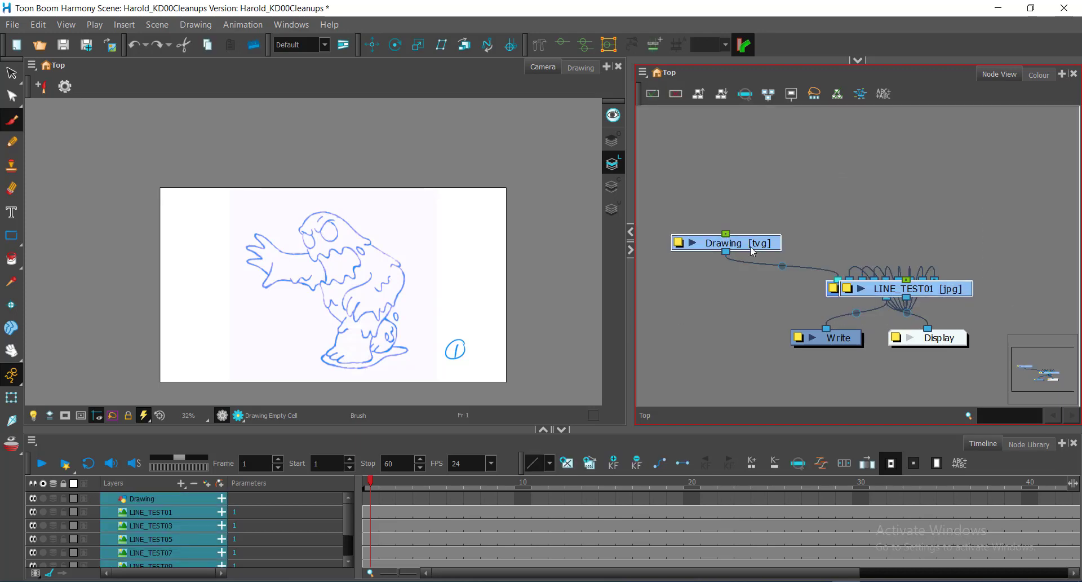
{"action": "left_click_drag", "start_coordinate": [805, 377], "coordinate": [949, 314]}
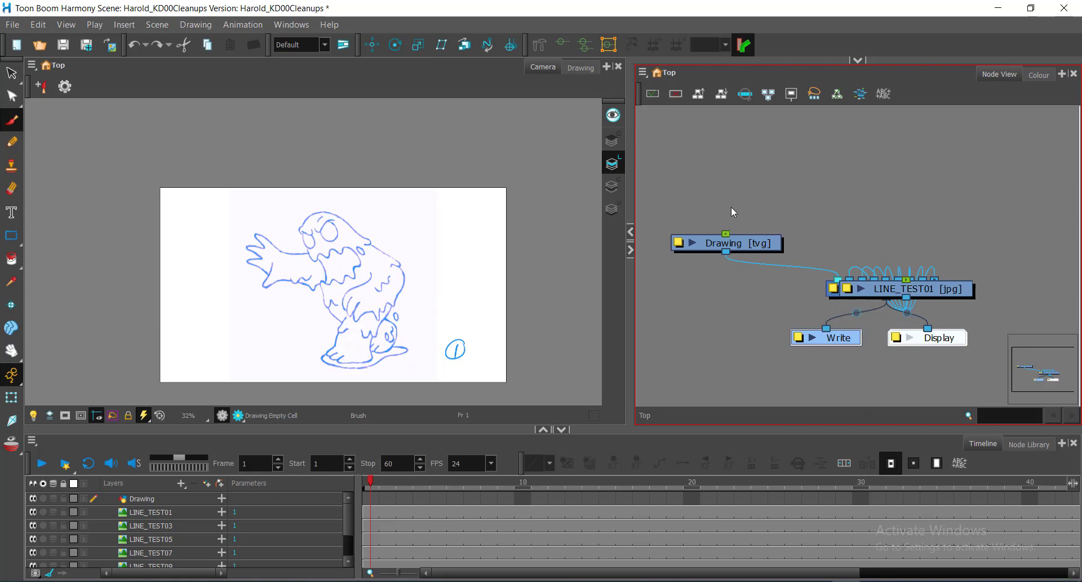
{"action": "mouse_move", "coordinate": [681, 196]}
{"action": "left_mouse_down"}
{"action": "mouse_move", "coordinate": [852, 285]}
{"action": "mouse_move", "coordinate": [1016, 302]}
{"action": "left_mouse_up"}
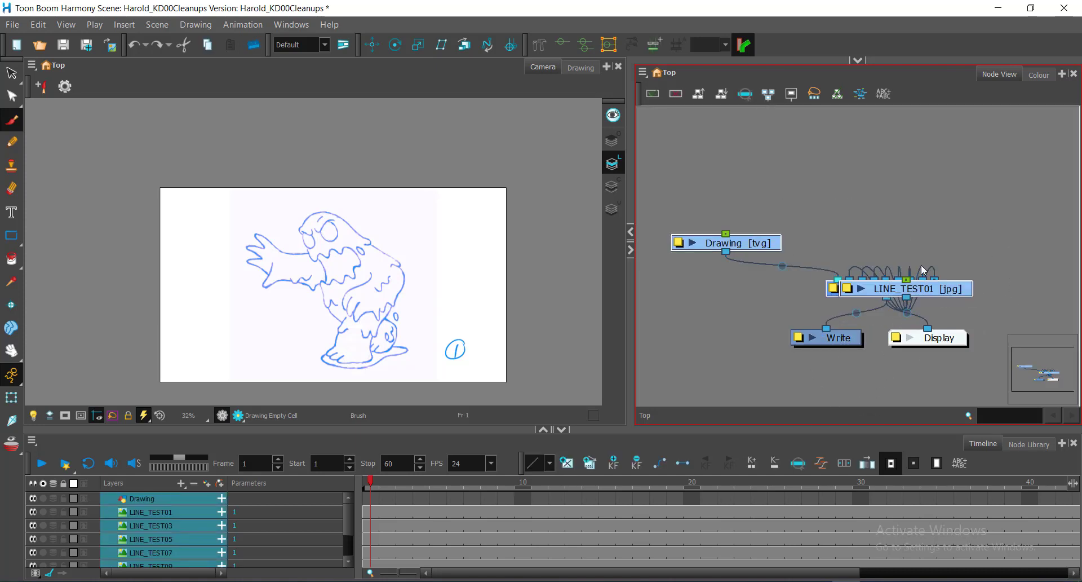
{"action": "left_click_drag", "start_coordinate": [683, 204], "coordinate": [999, 305]}
{"action": "mouse_move", "coordinate": [663, 158]}
{"action": "left_mouse_down"}
{"action": "mouse_move", "coordinate": [727, 208]}
{"action": "mouse_move", "coordinate": [995, 307]}
{"action": "left_mouse_up"}
{"action": "left_click", "coordinate": [699, 96]}
{"action": "left_click", "coordinate": [698, 97]}
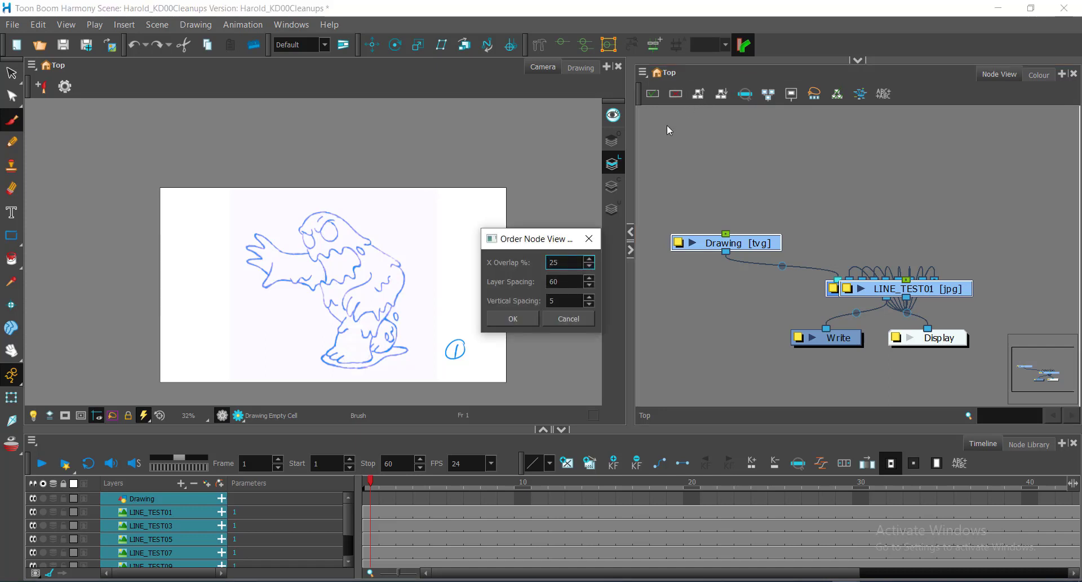
{"action": "left_click", "coordinate": [512, 320]}
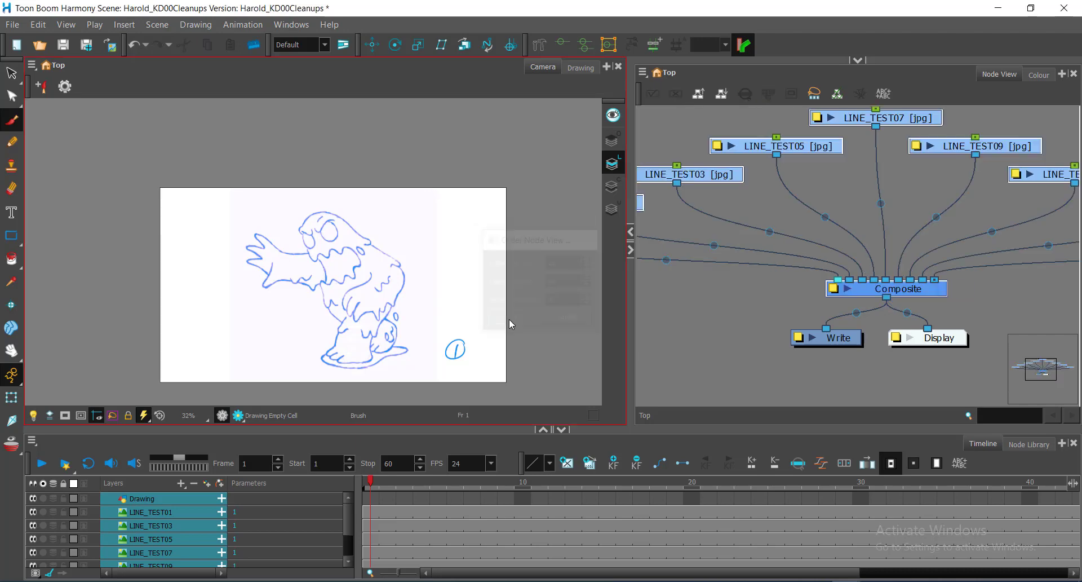
Look over the whole fanned-out node network and undo the node ordering.
{"action": "scroll", "coordinate": [852, 213], "scroll_direction": "down", "scroll_amount": 3}
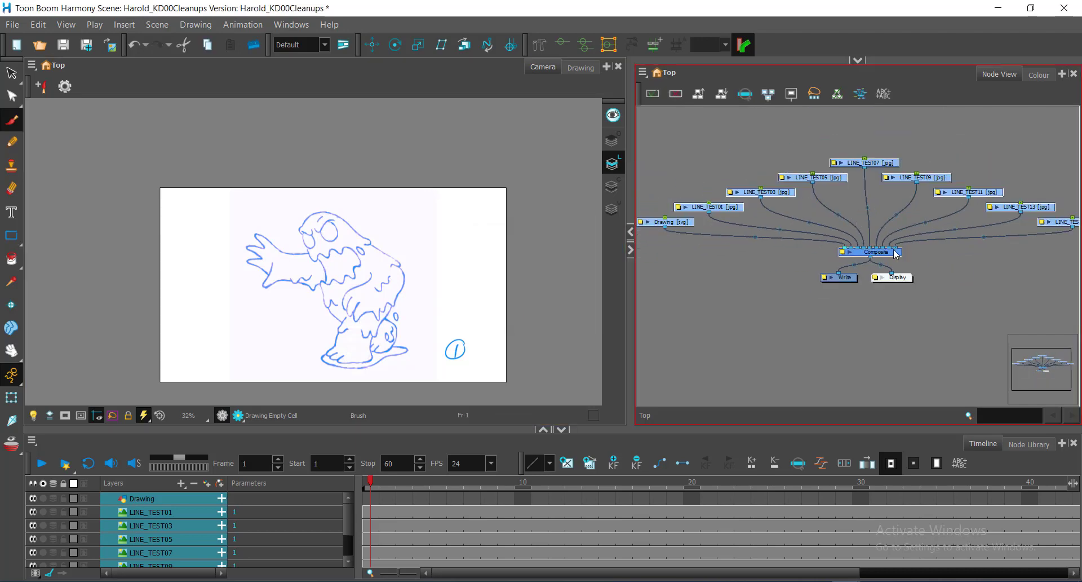
{"action": "scroll", "coordinate": [868, 222], "scroll_direction": "down", "scroll_amount": 1}
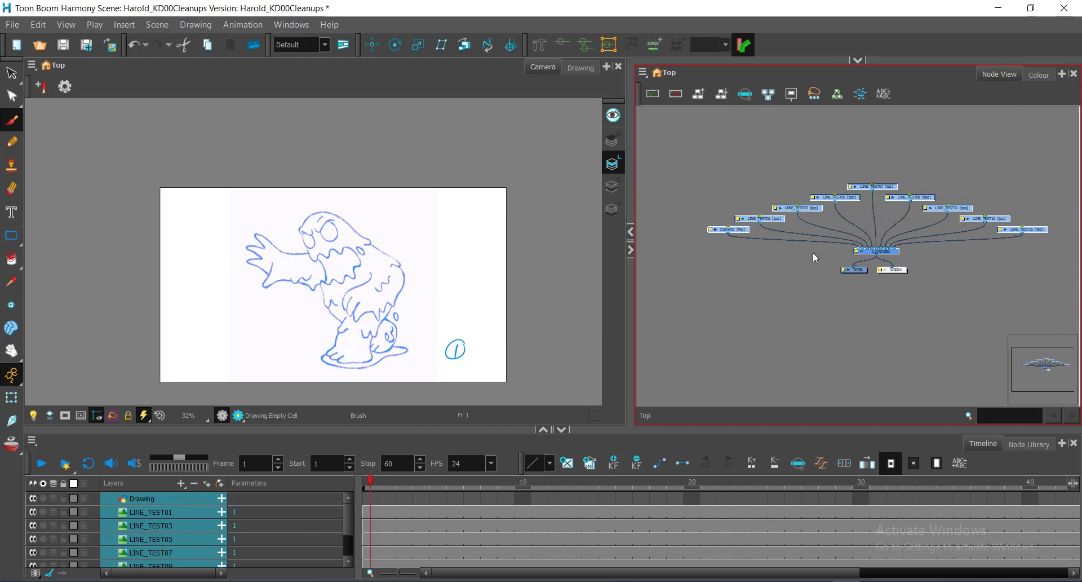
{"action": "scroll", "coordinate": [805, 264], "scroll_direction": "up", "scroll_amount": 1}
{"action": "key", "text": "ctrl+z"}
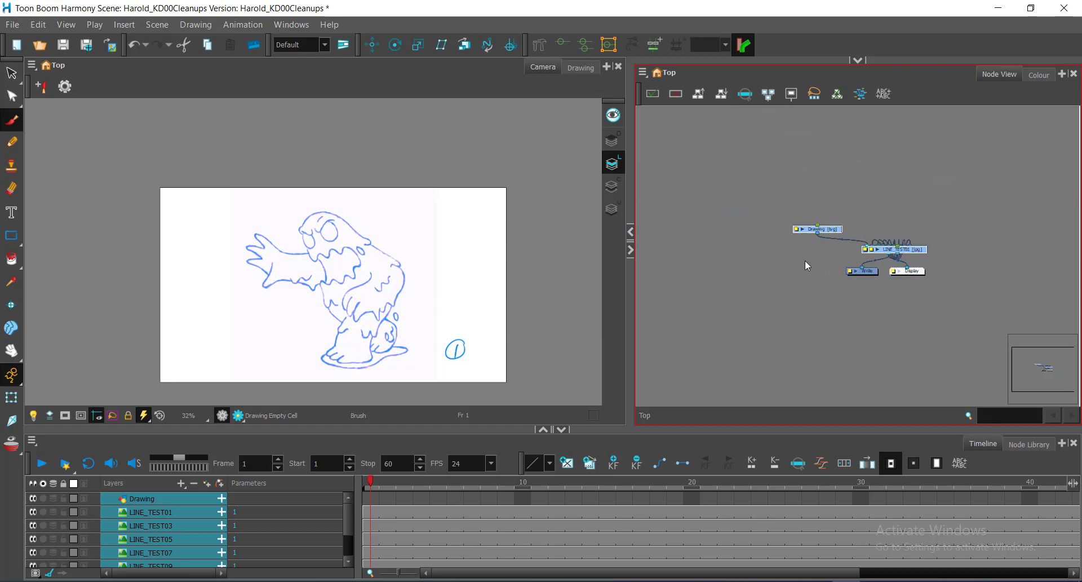
Reselect the Drawing, LINE_TEST and Composite nodes and order them again with X overlap 25%, layer spacing 60 and vertical spacing 5.
{"action": "scroll", "coordinate": [836, 223], "scroll_direction": "up", "scroll_amount": 2}
{"action": "mouse_move", "coordinate": [713, 175]}
{"action": "left_mouse_down"}
{"action": "mouse_move", "coordinate": [785, 207]}
{"action": "mouse_move", "coordinate": [1064, 282]}
{"action": "mouse_move", "coordinate": [1047, 294]}
{"action": "left_mouse_up"}
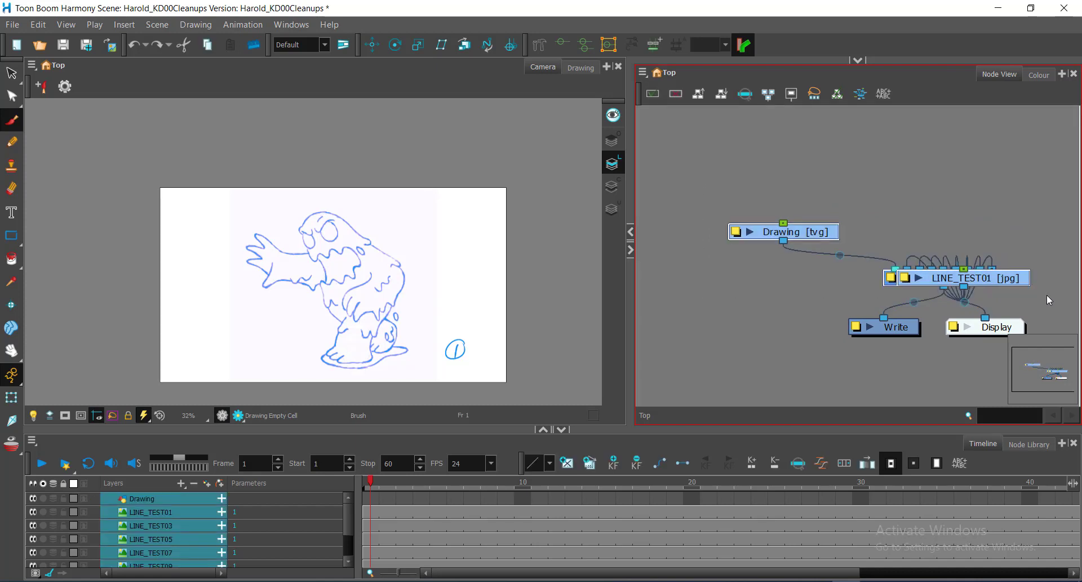
{"action": "left_click", "coordinate": [701, 96]}
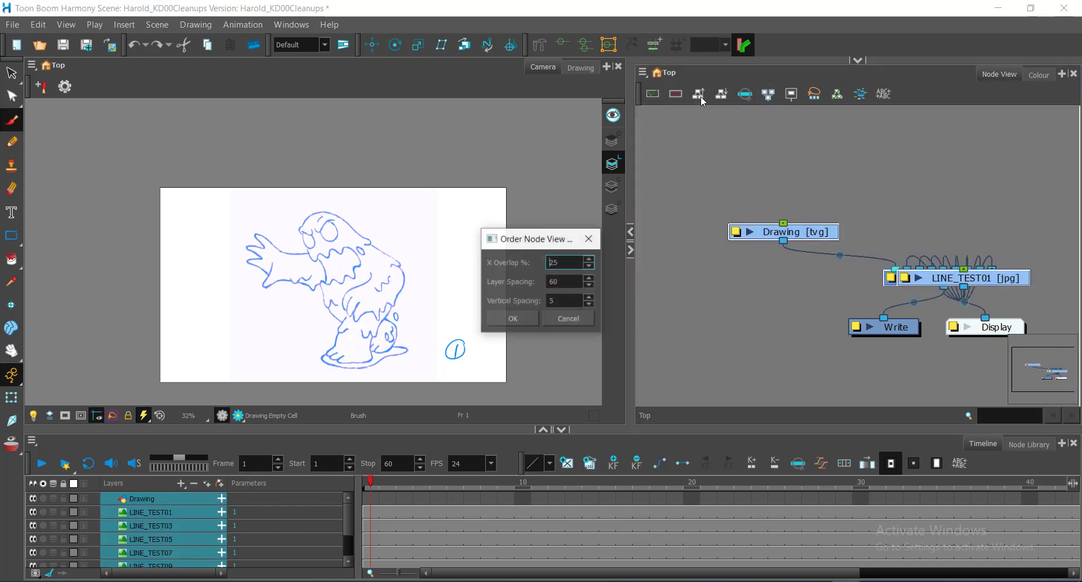
{"action": "left_click", "coordinate": [531, 319]}
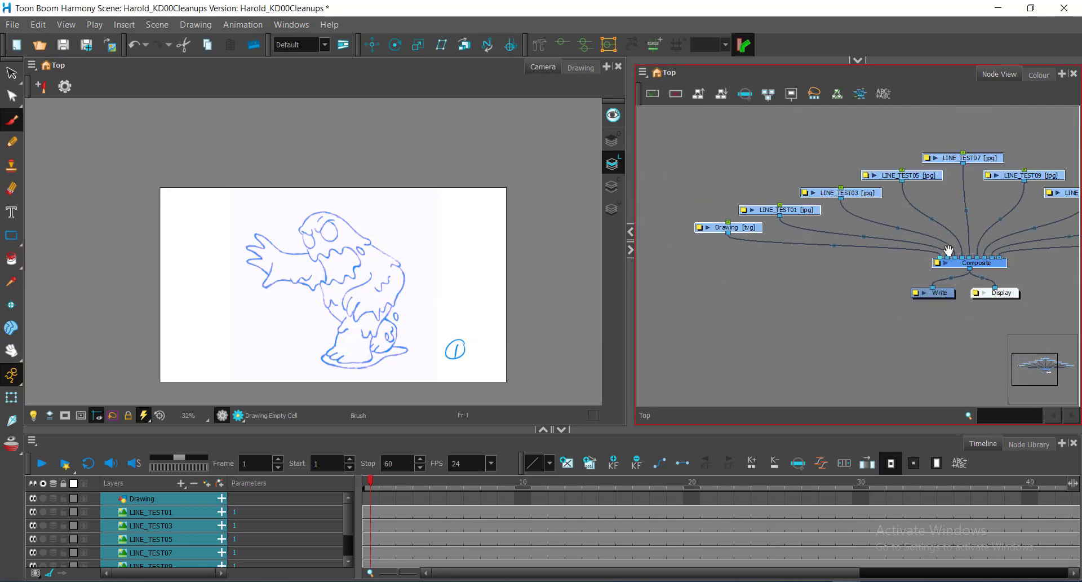
{"action": "mouse_move", "coordinate": [948, 250]}
{"action": "left_mouse_down"}
{"action": "mouse_move", "coordinate": [726, 254]}
{"action": "mouse_move", "coordinate": [935, 237]}
{"action": "left_mouse_up"}
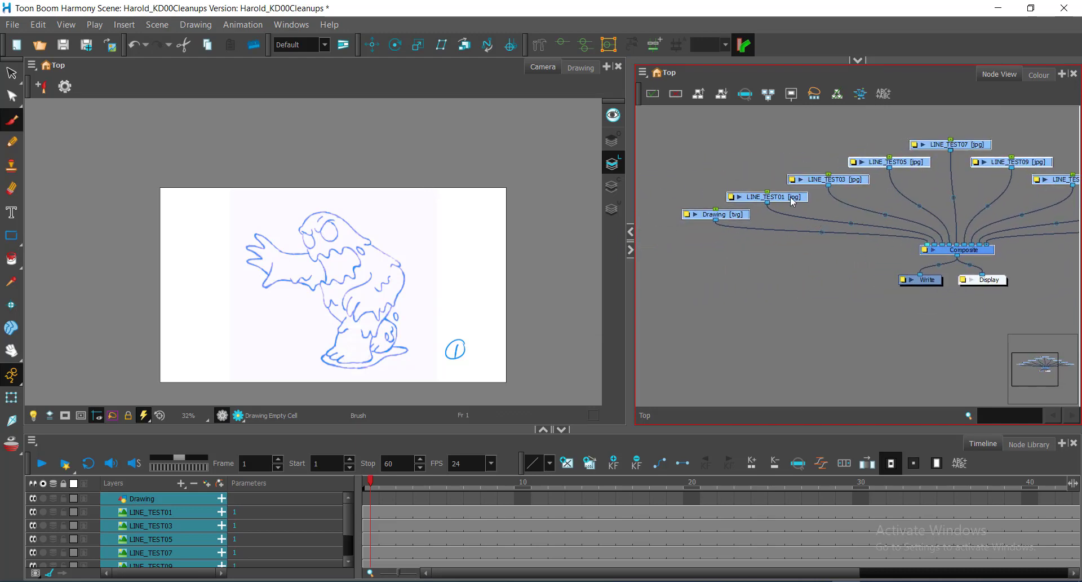
Select the LINE_TEST01 to LINE_TEST15 nodes one after another to trace each one's connection to the Composite.
{"action": "left_click", "coordinate": [792, 289]}
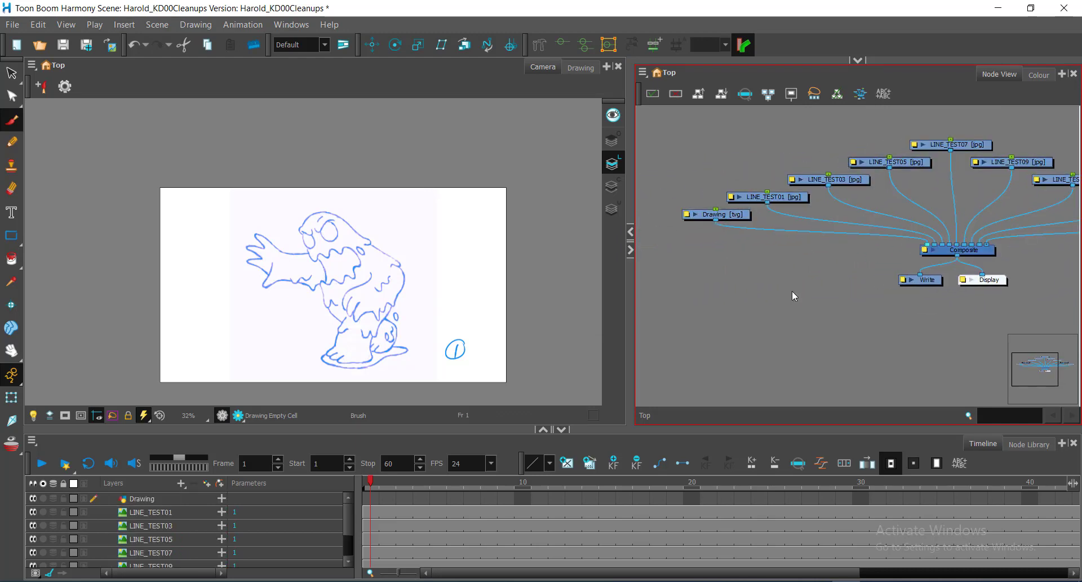
{"action": "left_click", "coordinate": [784, 198]}
{"action": "left_click", "coordinate": [856, 180]}
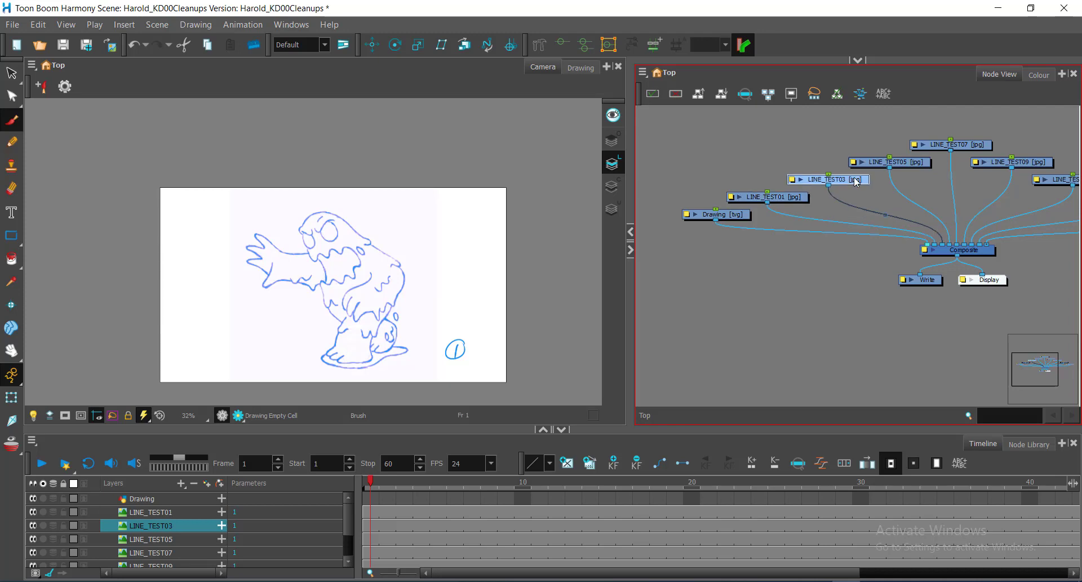
{"action": "left_click", "coordinate": [879, 164]}
{"action": "left_click", "coordinate": [939, 147]}
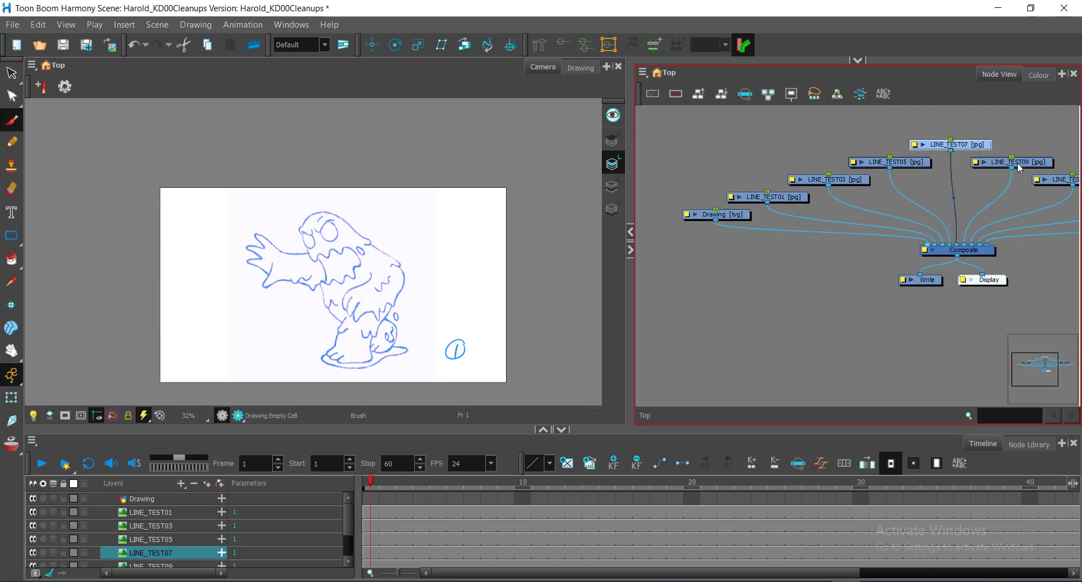
{"action": "left_click_drag", "start_coordinate": [972, 208], "coordinate": [777, 218]}
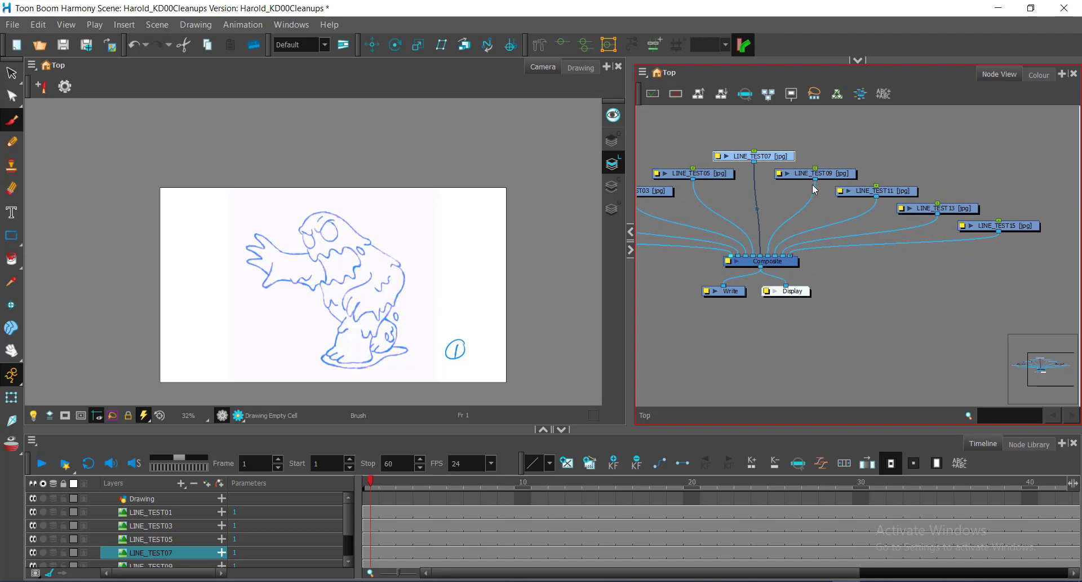
{"action": "left_click", "coordinate": [893, 193]}
{"action": "left_click", "coordinate": [922, 210]}
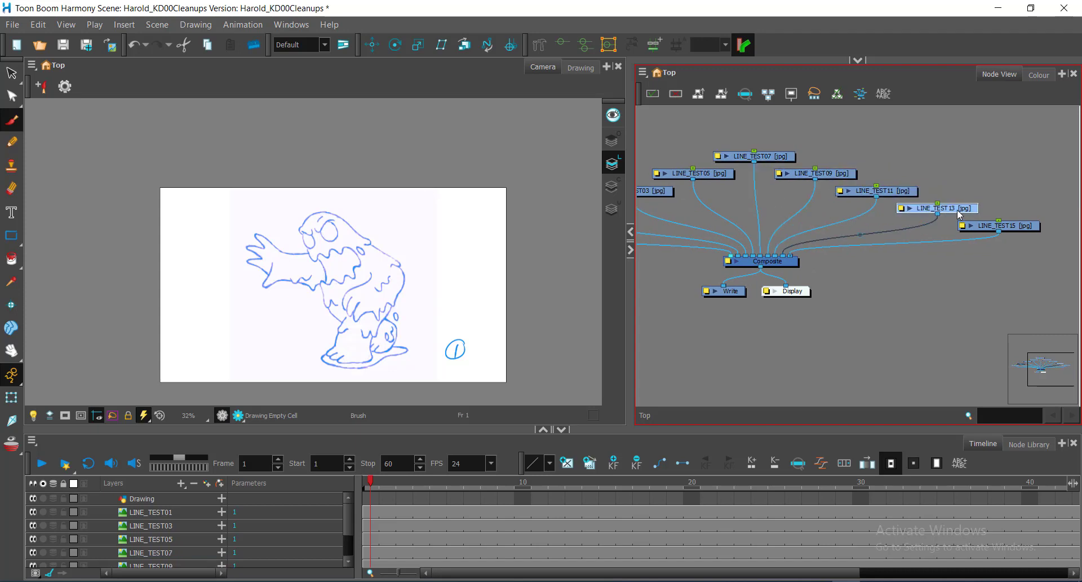
{"action": "left_click", "coordinate": [1013, 225]}
Widen the Node View and examine the order of the cables entering the Composite's input ports.
{"action": "left_click_drag", "start_coordinate": [734, 230], "coordinate": [856, 198]}
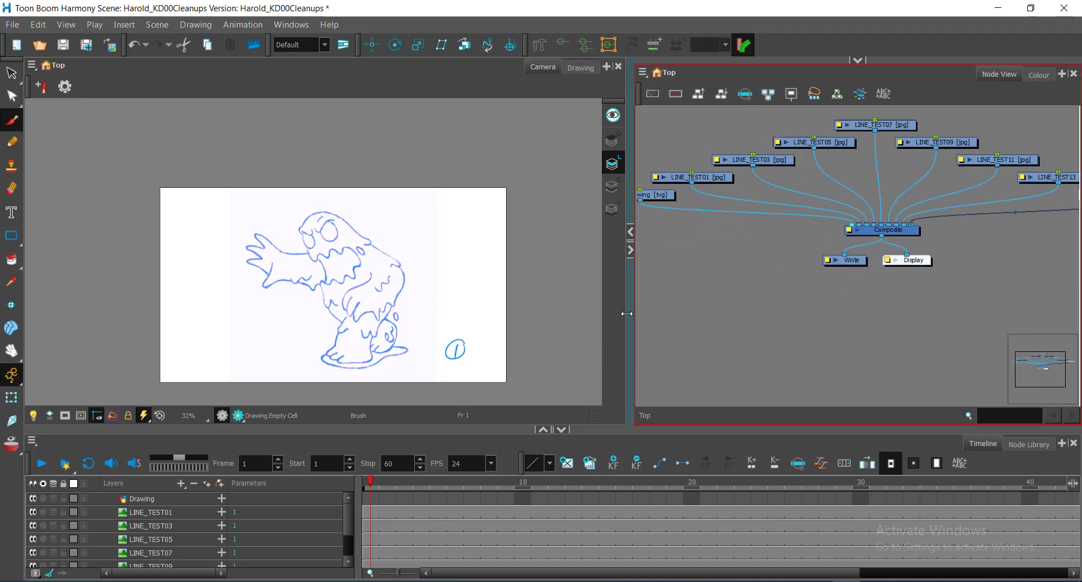
{"action": "left_click_drag", "start_coordinate": [627, 313], "coordinate": [547, 318]}
{"action": "scroll", "coordinate": [810, 264], "scroll_direction": "up", "scroll_amount": 4}
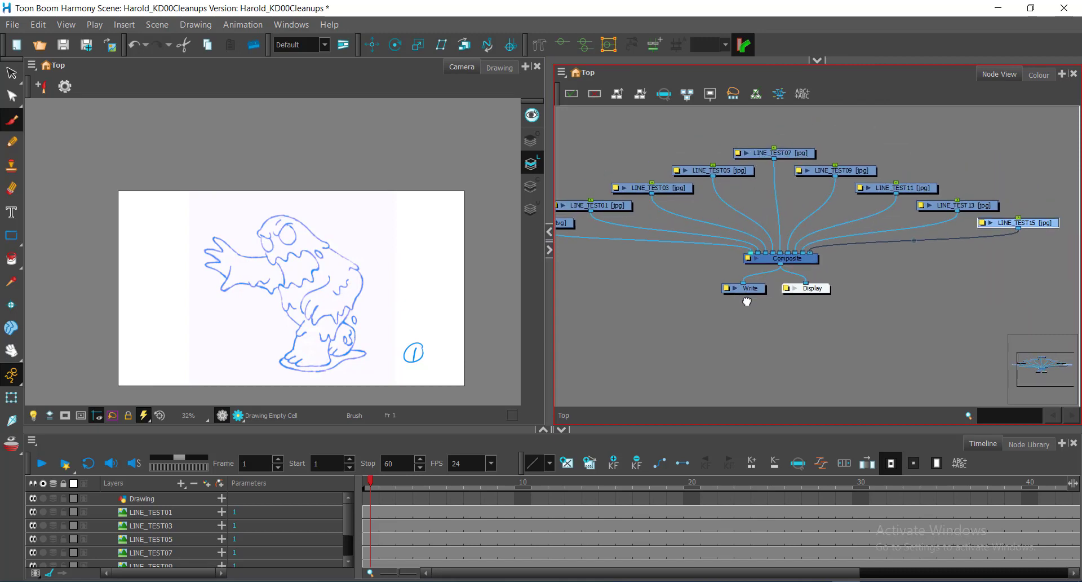
{"action": "scroll", "coordinate": [782, 209], "scroll_direction": "up", "scroll_amount": 2}
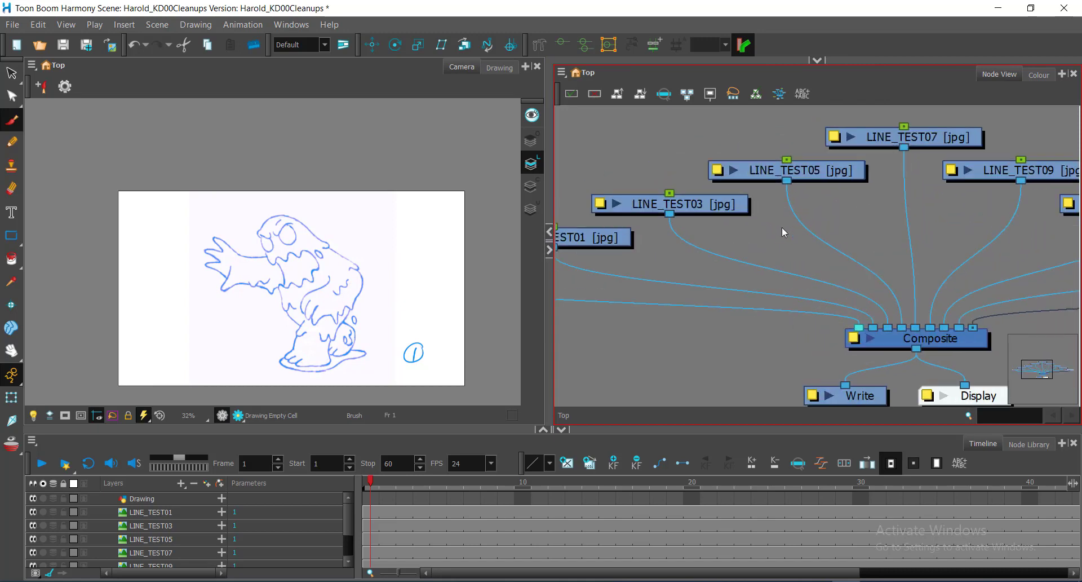
{"action": "scroll", "coordinate": [787, 246], "scroll_direction": "down", "scroll_amount": 2}
{"action": "mouse_move", "coordinate": [709, 257]}
{"action": "left_mouse_down"}
{"action": "mouse_move", "coordinate": [858, 263]}
{"action": "mouse_move", "coordinate": [916, 251]}
{"action": "mouse_move", "coordinate": [956, 228]}
{"action": "mouse_move", "coordinate": [722, 228]}
{"action": "left_mouse_up"}
{"action": "scroll", "coordinate": [812, 258], "scroll_direction": "up", "scroll_amount": 3}
{"action": "scroll", "coordinate": [963, 241], "scroll_direction": "down", "scroll_amount": 2}
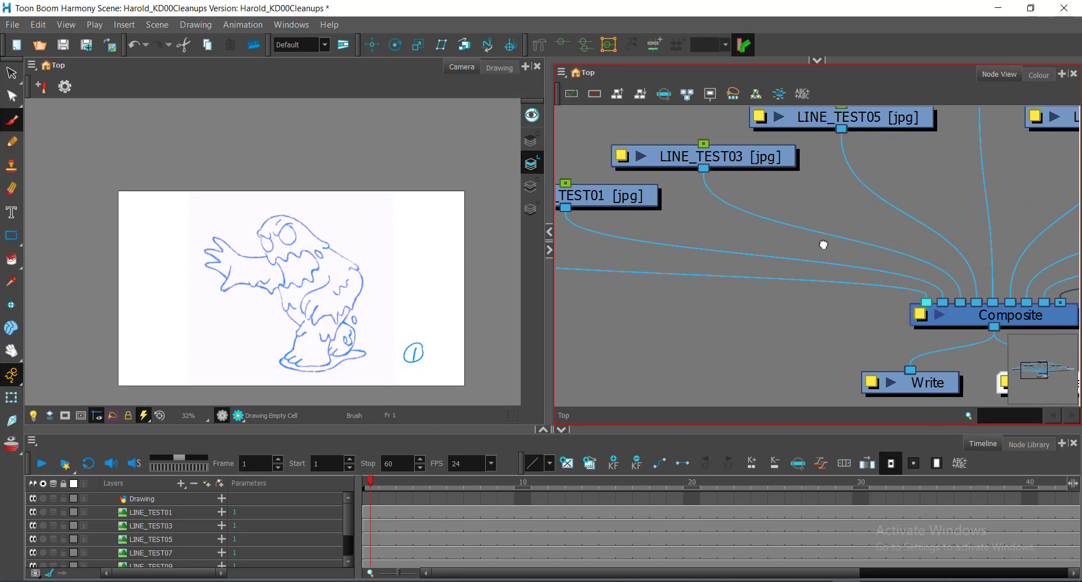
{"action": "mouse_move", "coordinate": [823, 244]}
{"action": "left_mouse_down"}
{"action": "mouse_move", "coordinate": [894, 242]}
{"action": "mouse_move", "coordinate": [732, 259]}
{"action": "mouse_move", "coordinate": [829, 319]}
{"action": "mouse_move", "coordinate": [855, 273]}
{"action": "mouse_move", "coordinate": [836, 258]}
{"action": "mouse_move", "coordinate": [882, 253]}
{"action": "mouse_move", "coordinate": [874, 242]}
{"action": "mouse_move", "coordinate": [901, 265]}
{"action": "mouse_move", "coordinate": [845, 226]}
{"action": "mouse_move", "coordinate": [710, 219]}
{"action": "left_mouse_up"}
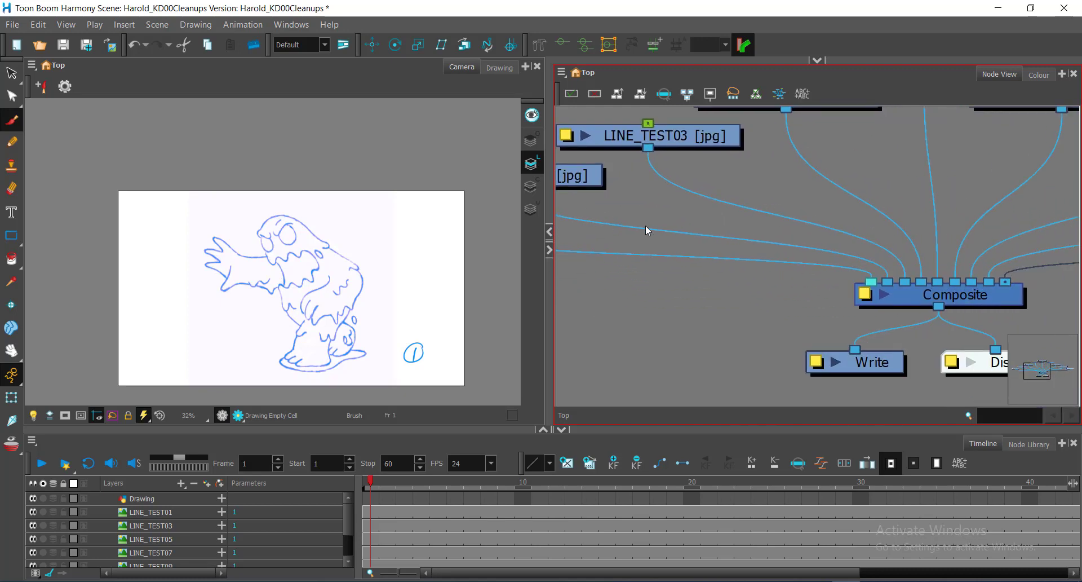
{"action": "scroll", "coordinate": [676, 231], "scroll_direction": "down", "scroll_amount": 2}
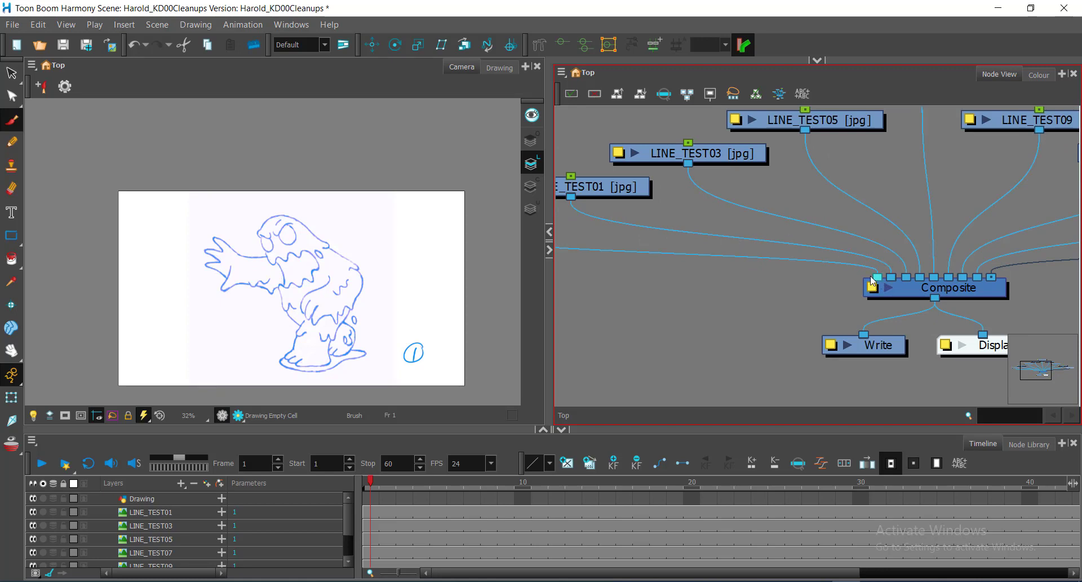
Select the Composite node and examine all the connections running into and out of it.
{"action": "left_click", "coordinate": [913, 290]}
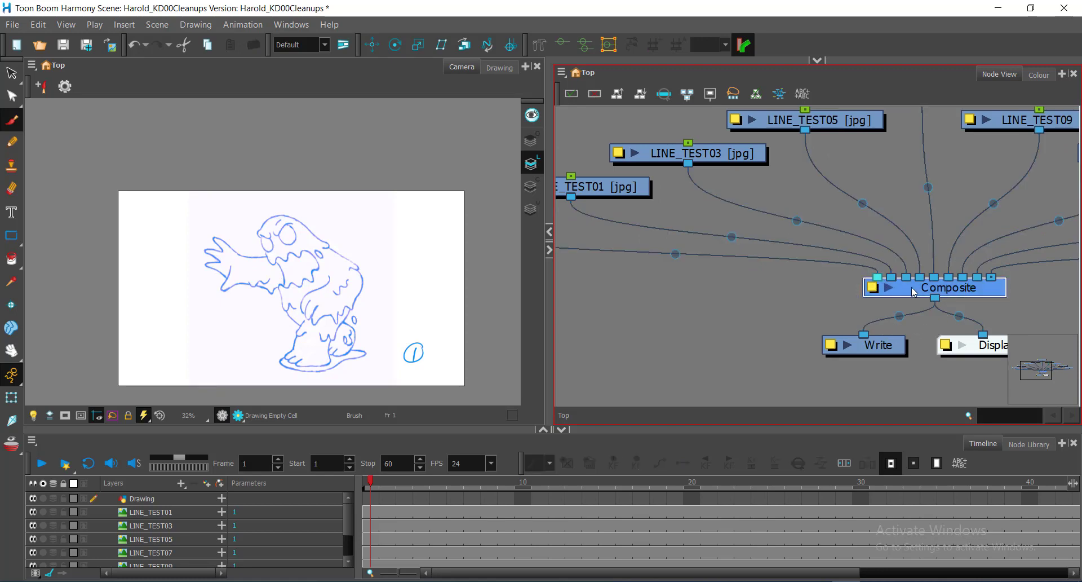
{"action": "key", "text": "ctrl"}
{"action": "key", "text": "ctrl"}
{"action": "key", "text": "ctrl"}
{"action": "key", "text": "ctrl"}
{"action": "key", "text": "ctrl"}
{"action": "key", "text": "ctrl"}
{"action": "key", "text": "ctrl"}
{"action": "key", "text": "ctrl"}
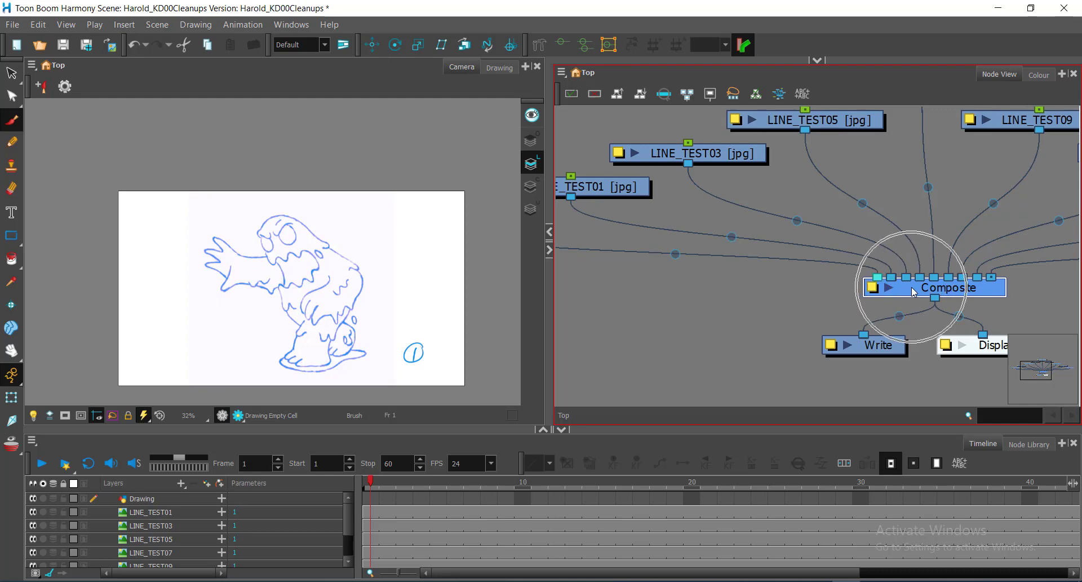
{"action": "key", "text": "ctrl"}
{"action": "key", "text": "ctrl"}
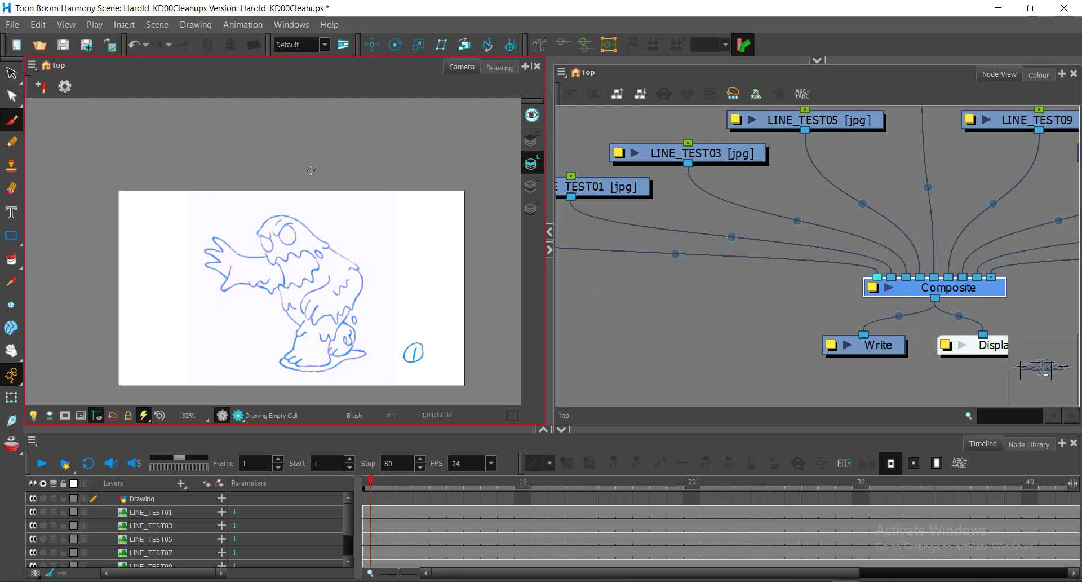
{"action": "key", "text": "ctrl"}
{"action": "left_click", "coordinate": [906, 293]}
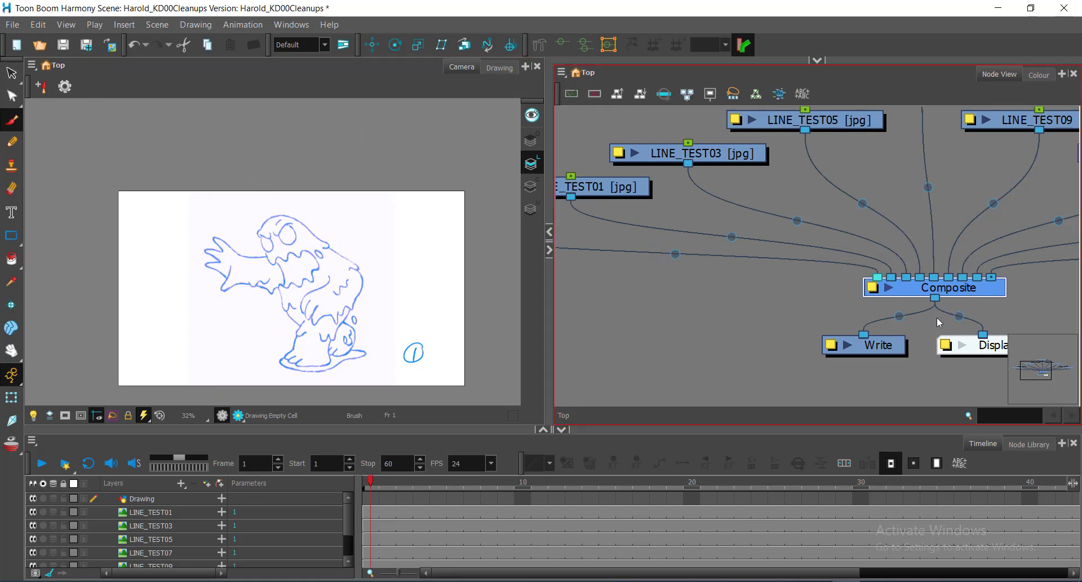
Examine the Display node and its link from the Composite alongside the drawing in the Camera view.
{"action": "left_click_drag", "start_coordinate": [939, 319], "coordinate": [866, 317]}
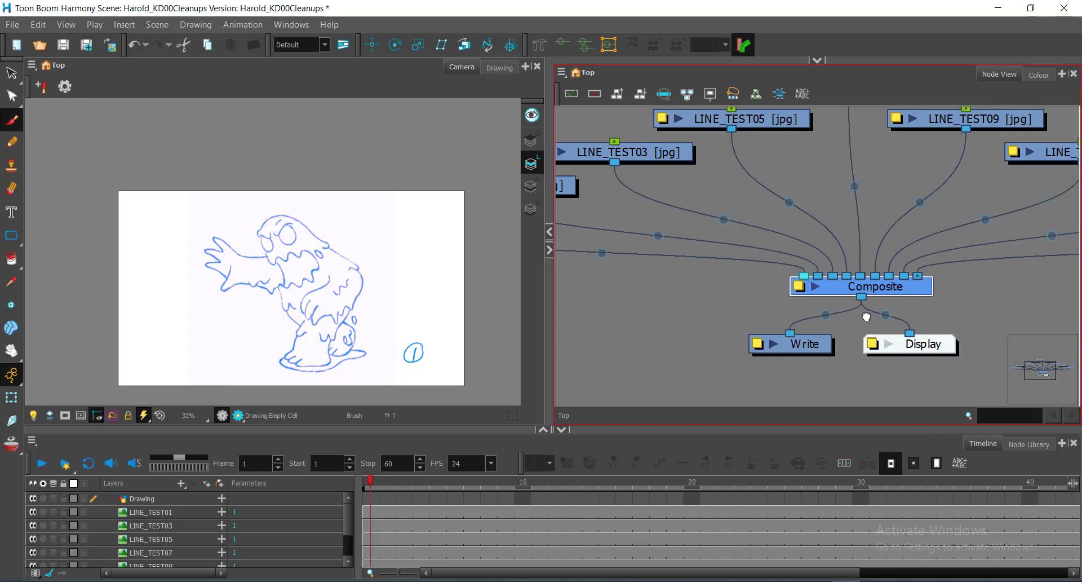
{"action": "left_click", "coordinate": [911, 337]}
{"action": "left_click", "coordinate": [911, 337]}
{"action": "left_click", "coordinate": [912, 336]}
{"action": "left_click", "coordinate": [920, 345]}
{"action": "left_click", "coordinate": [917, 346]}
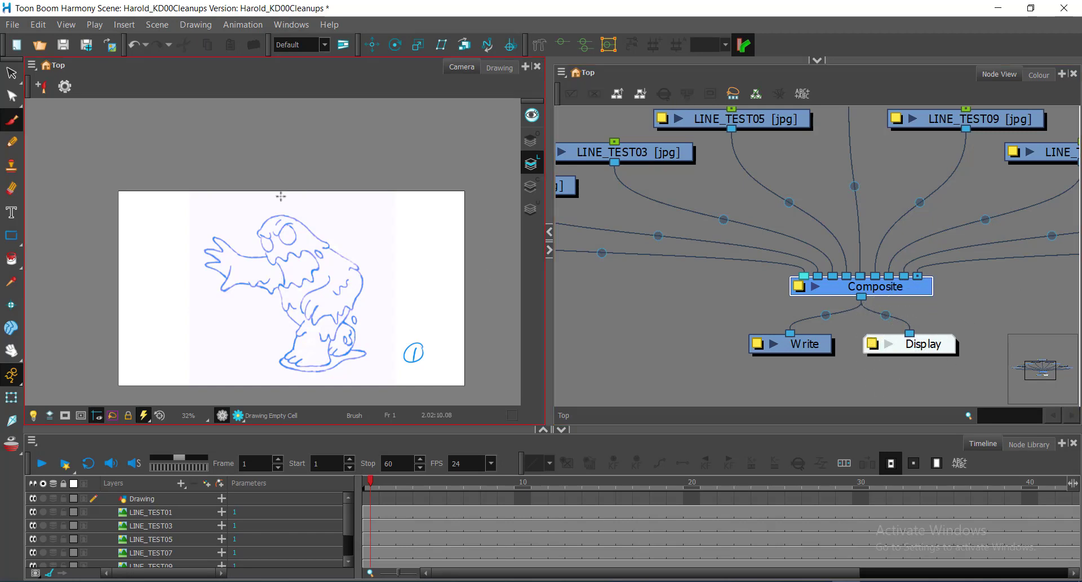
{"action": "left_click", "coordinate": [255, 220]}
{"action": "left_click", "coordinate": [919, 345]}
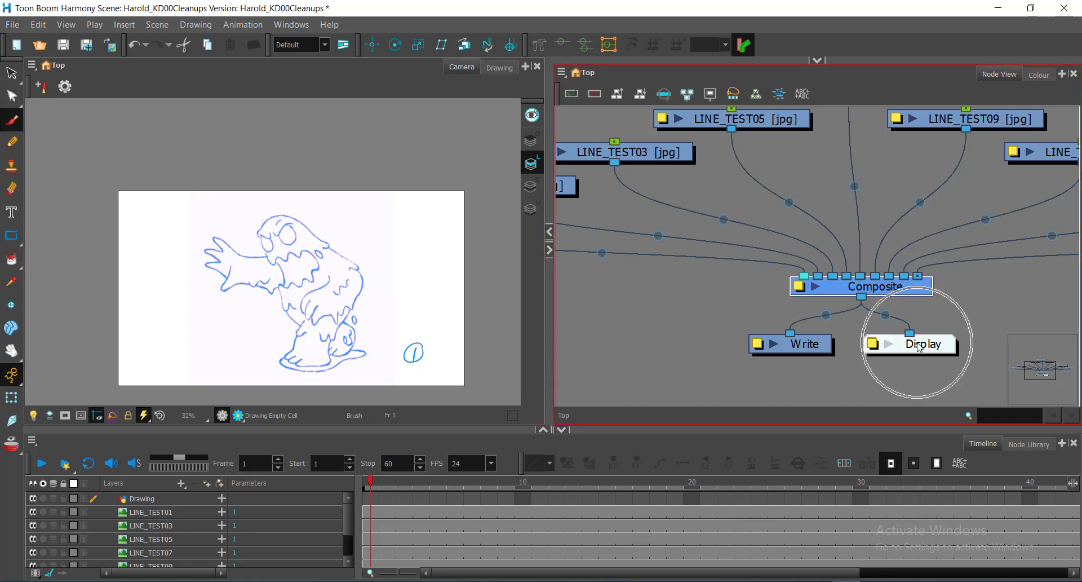
{"action": "left_click", "coordinate": [423, 258]}
{"action": "left_click", "coordinate": [918, 343]}
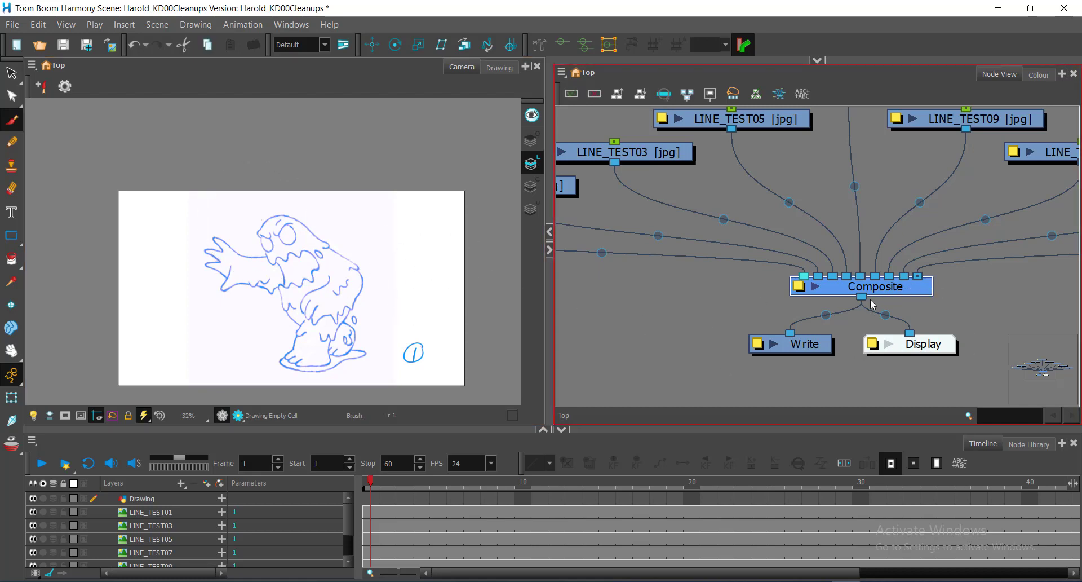
Disconnect the Display node from the Composite's output.
{"action": "left_click", "coordinate": [913, 338]}
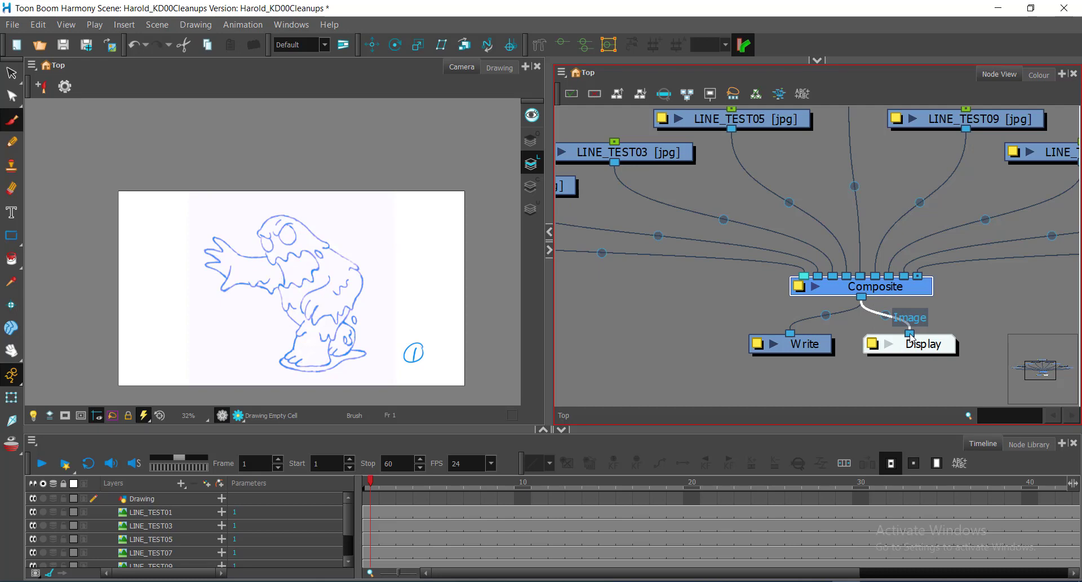
{"action": "left_click_drag", "start_coordinate": [911, 337], "coordinate": [923, 313]}
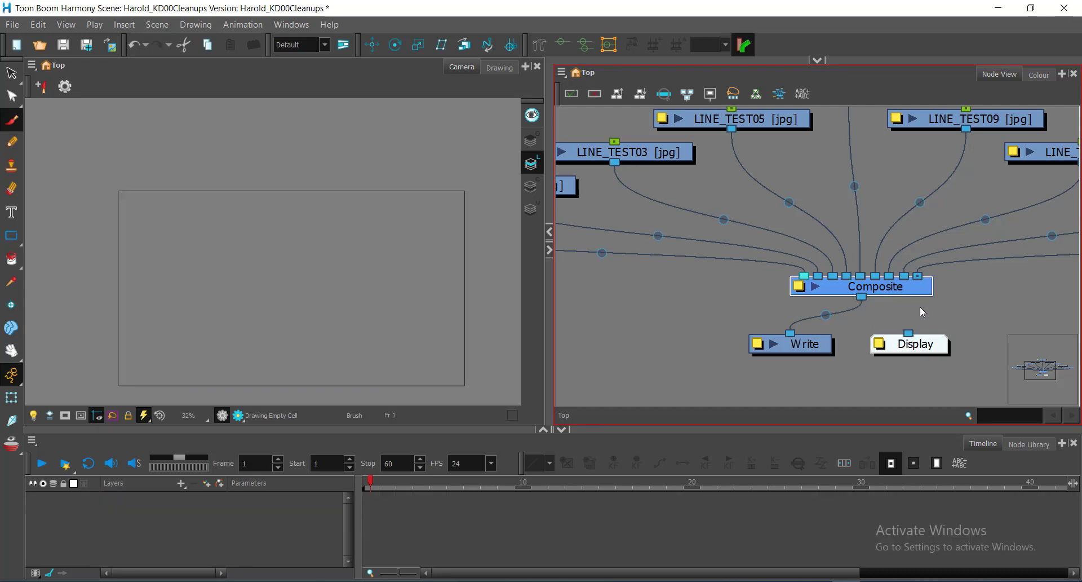
{"action": "left_click", "coordinate": [304, 317]}
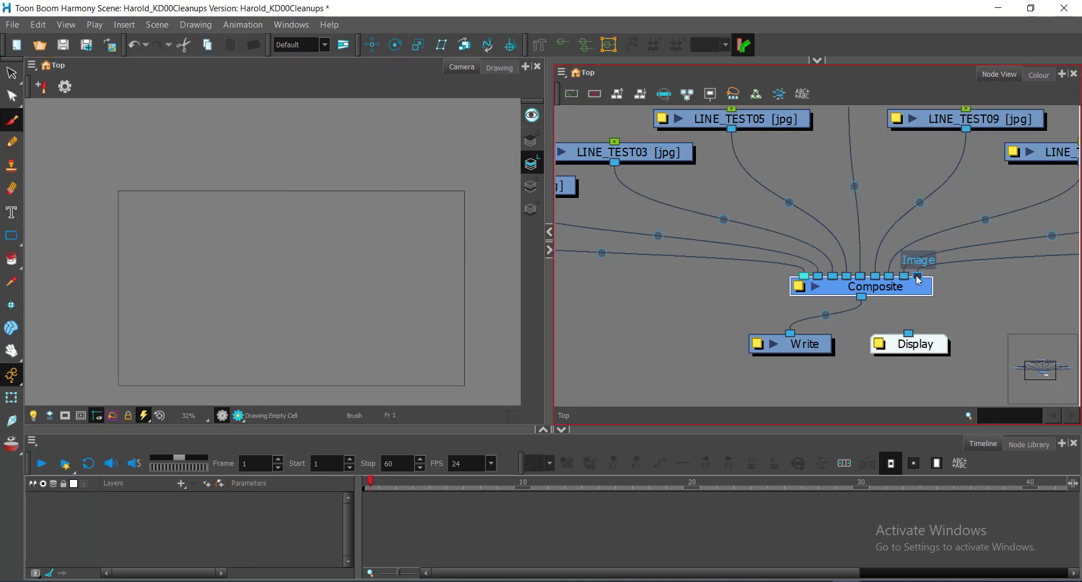
Reroute the LINE_TEST01 cable from the Composite input directly into the Display node.
{"action": "left_click_drag", "start_coordinate": [918, 280], "coordinate": [911, 333]}
{"action": "scroll", "coordinate": [737, 252], "scroll_direction": "down", "scroll_amount": 3}
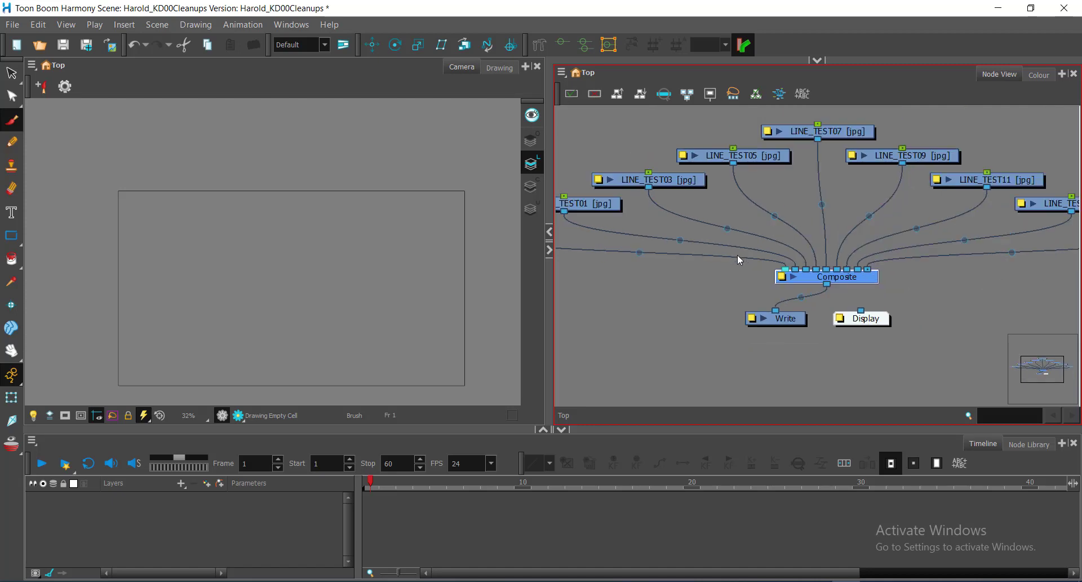
{"action": "scroll", "coordinate": [737, 257], "scroll_direction": "down", "scroll_amount": 1}
{"action": "left_click", "coordinate": [616, 215]}
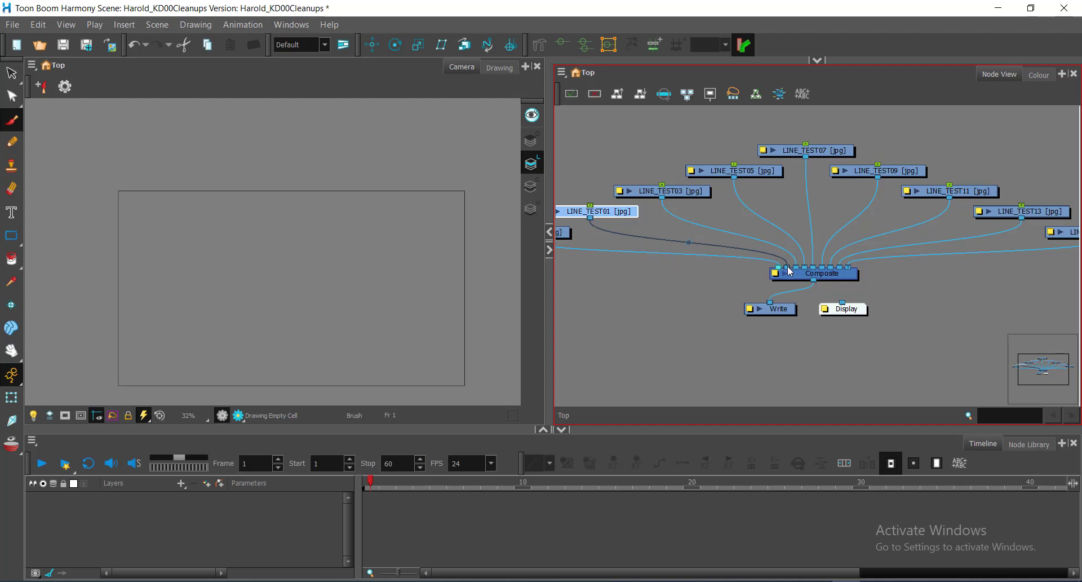
{"action": "mouse_move", "coordinate": [790, 271]}
{"action": "left_mouse_down"}
{"action": "mouse_move", "coordinate": [839, 293]}
{"action": "mouse_move", "coordinate": [851, 314]}
{"action": "left_mouse_up"}
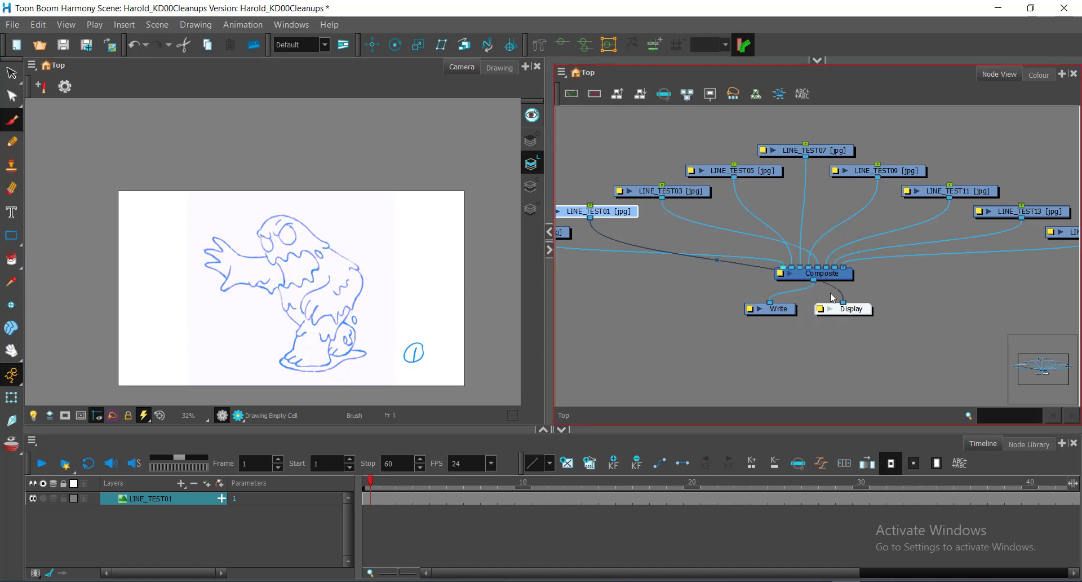
Replace the Display's direct input with the LINE_TEST03 cable, and undo both direct connections.
{"action": "left_click_drag", "start_coordinate": [795, 271], "coordinate": [926, 322]}
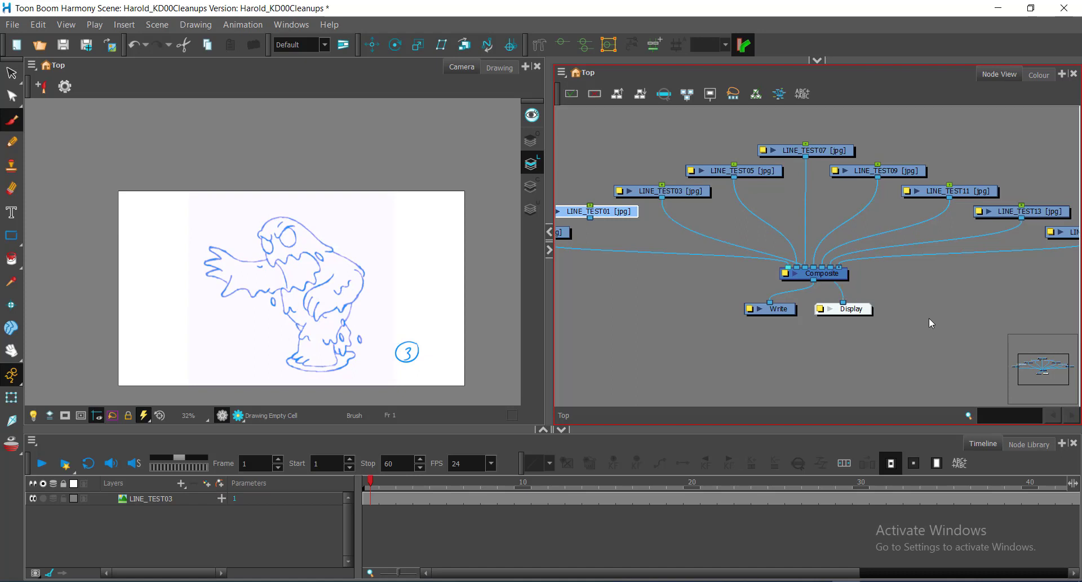
{"action": "key", "text": "ctrl+z"}
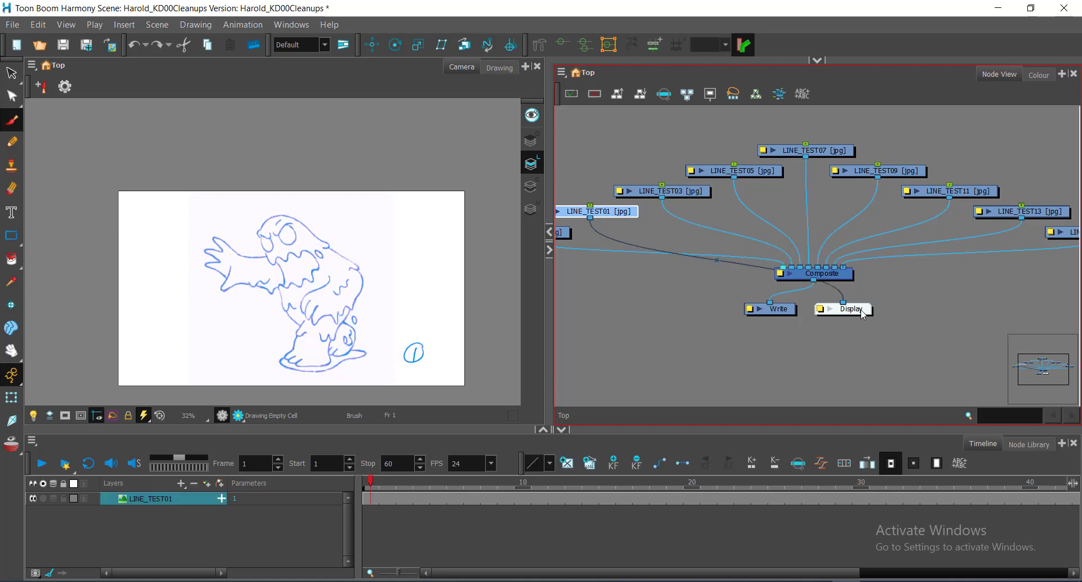
{"action": "key", "text": "ctrl+z"}
Move the LINE_TEST01 cable from the Composite's last input port back to its place beside the Drawing's port.
{"action": "scroll", "coordinate": [854, 303], "scroll_direction": "up", "scroll_amount": 4}
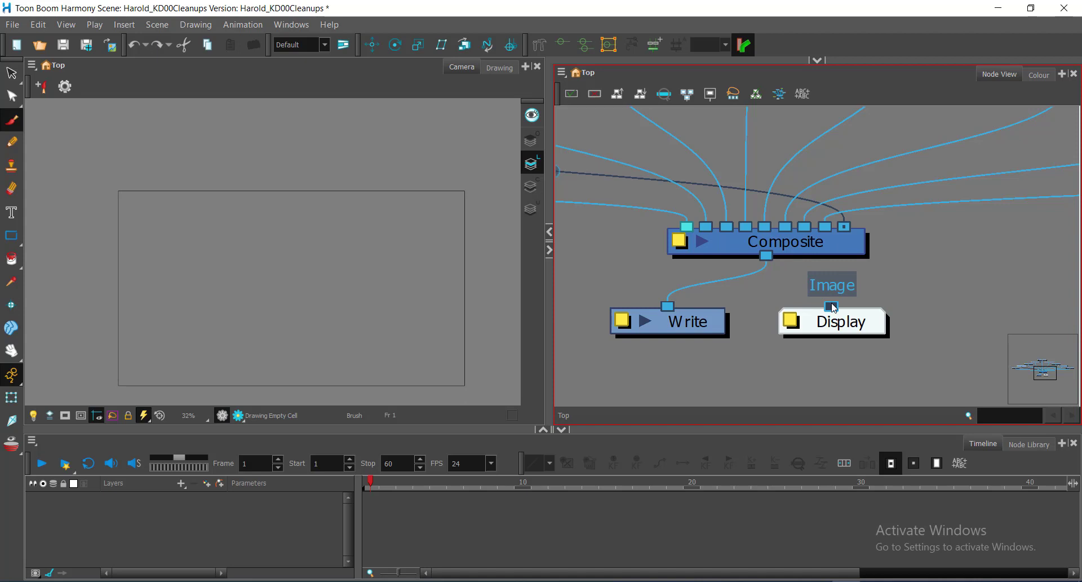
{"action": "scroll", "coordinate": [776, 244], "scroll_direction": "down", "scroll_amount": 1}
{"action": "left_click", "coordinate": [784, 245]}
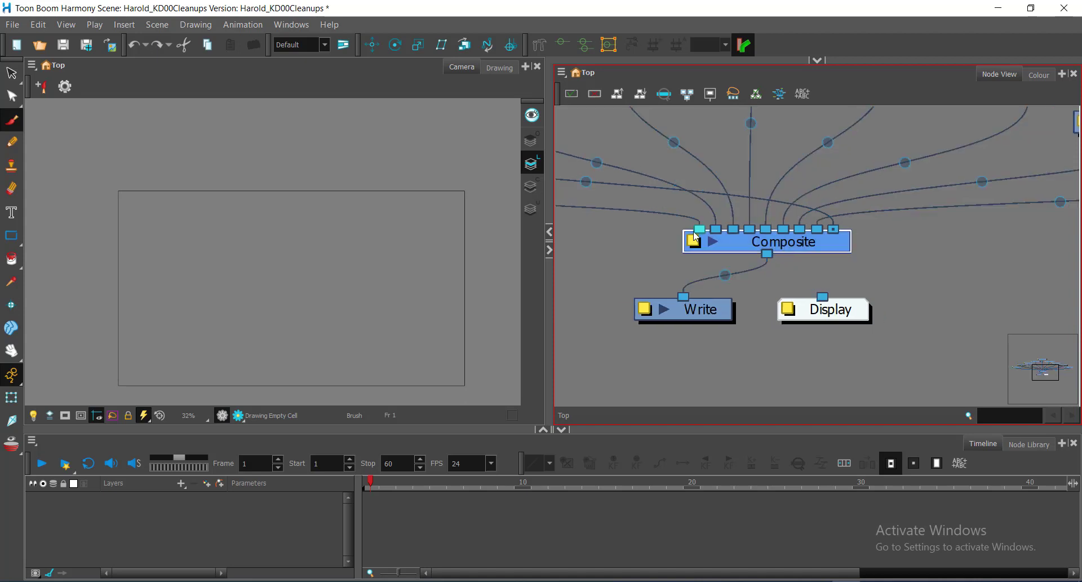
{"action": "key", "text": "ctrl"}
{"action": "key", "text": "ctrl"}
{"action": "left_click_drag", "start_coordinate": [834, 228], "coordinate": [722, 229]}
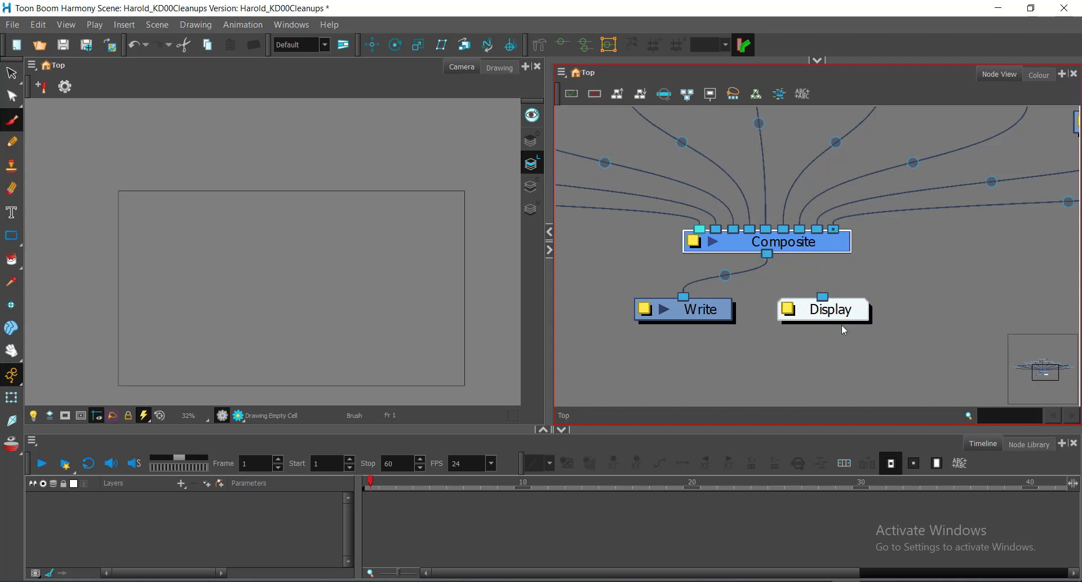
Reconnect the Composite's output to the Display node and move the Composite slightly upward, centred under LINE_TEST07.
{"action": "key", "text": "ctrl"}
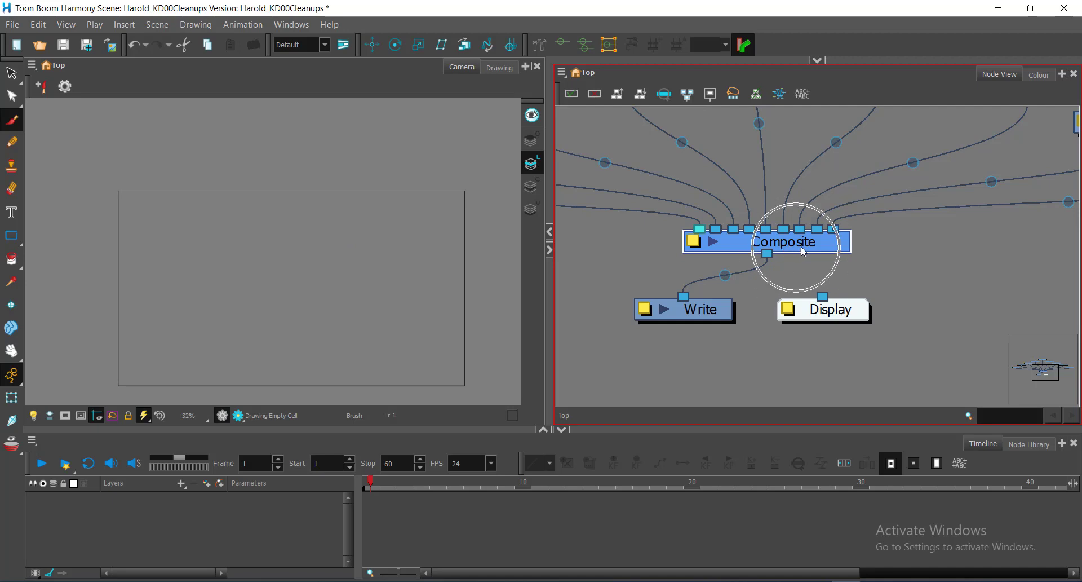
{"action": "key", "text": "ctrl"}
{"action": "scroll", "coordinate": [839, 311], "scroll_direction": "down", "scroll_amount": 4}
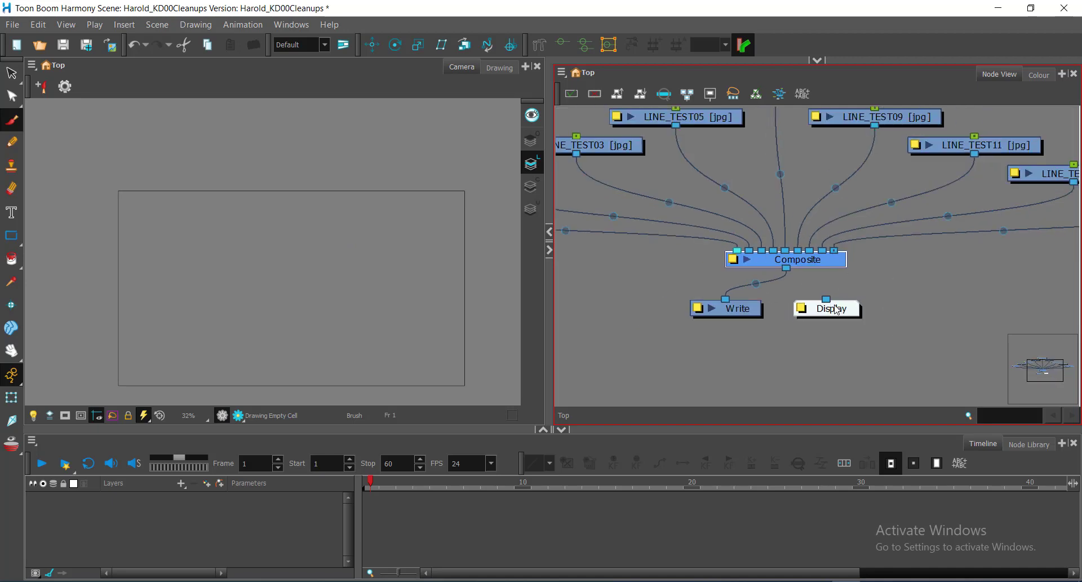
{"action": "left_click_drag", "start_coordinate": [783, 248], "coordinate": [824, 264]}
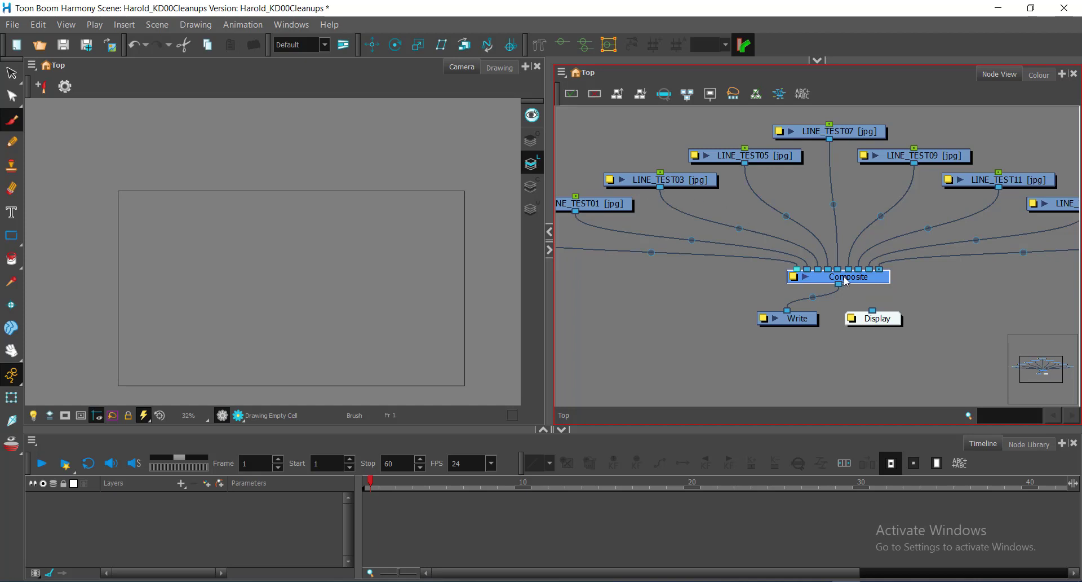
{"action": "mouse_move", "coordinate": [839, 284]}
{"action": "left_mouse_down"}
{"action": "mouse_move", "coordinate": [872, 310]}
{"action": "mouse_move", "coordinate": [877, 268]}
{"action": "mouse_move", "coordinate": [861, 266]}
{"action": "left_mouse_up"}
{"action": "left_click", "coordinate": [876, 259]}
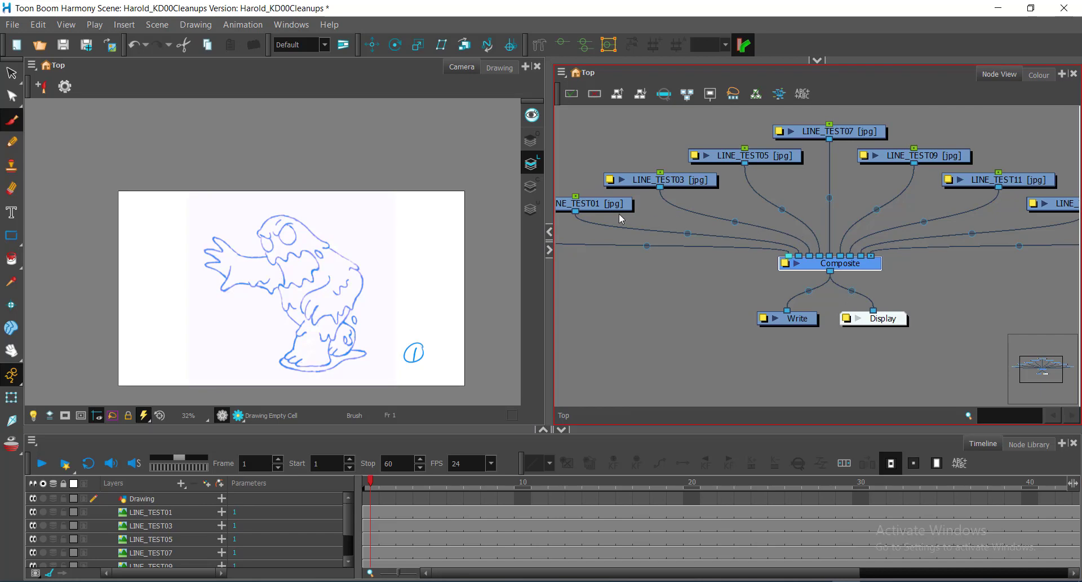
{"action": "left_click_drag", "start_coordinate": [688, 296], "coordinate": [780, 313]}
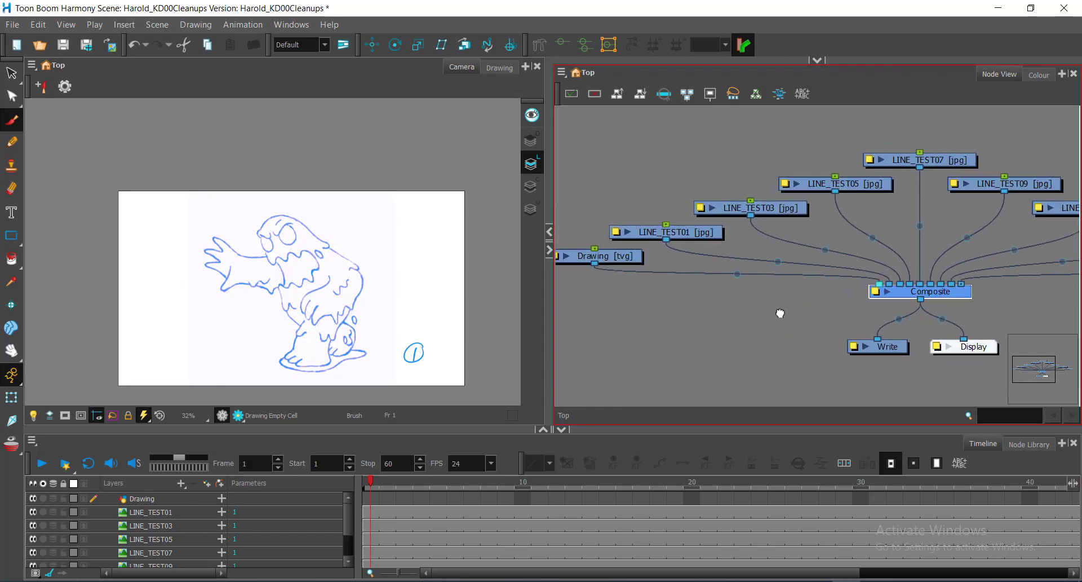
Select the LINE_TEST01 node and disconnect its cable from the Composite.
{"action": "left_click", "coordinate": [708, 234]}
{"action": "key", "text": "ctrl"}
{"action": "key", "text": "ctrl"}
{"action": "key", "text": "ctrl"}
{"action": "key", "text": "ctrl"}
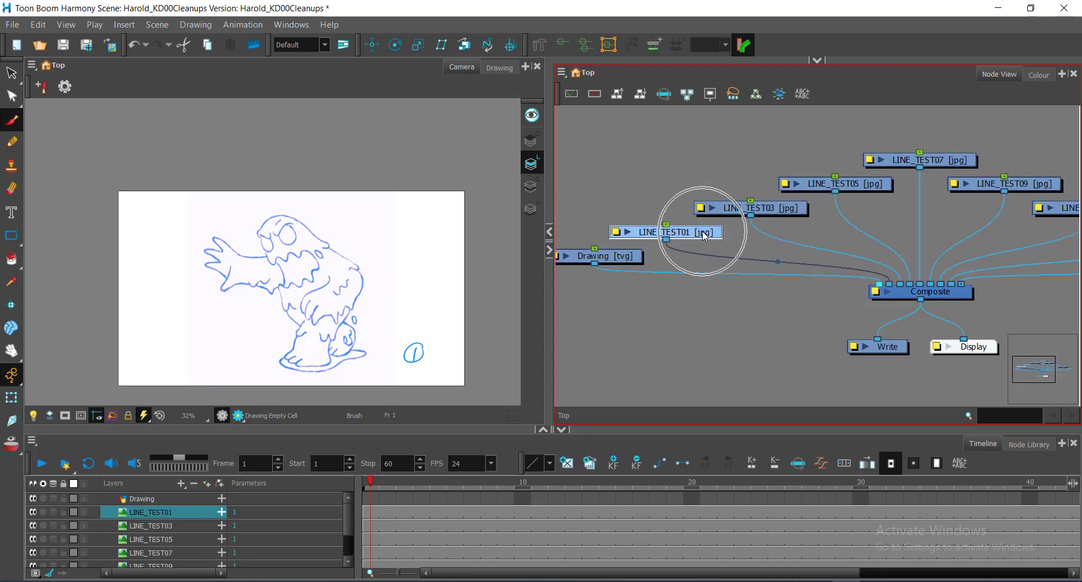
{"action": "key", "text": "ctrl"}
{"action": "key", "text": "ctrl"}
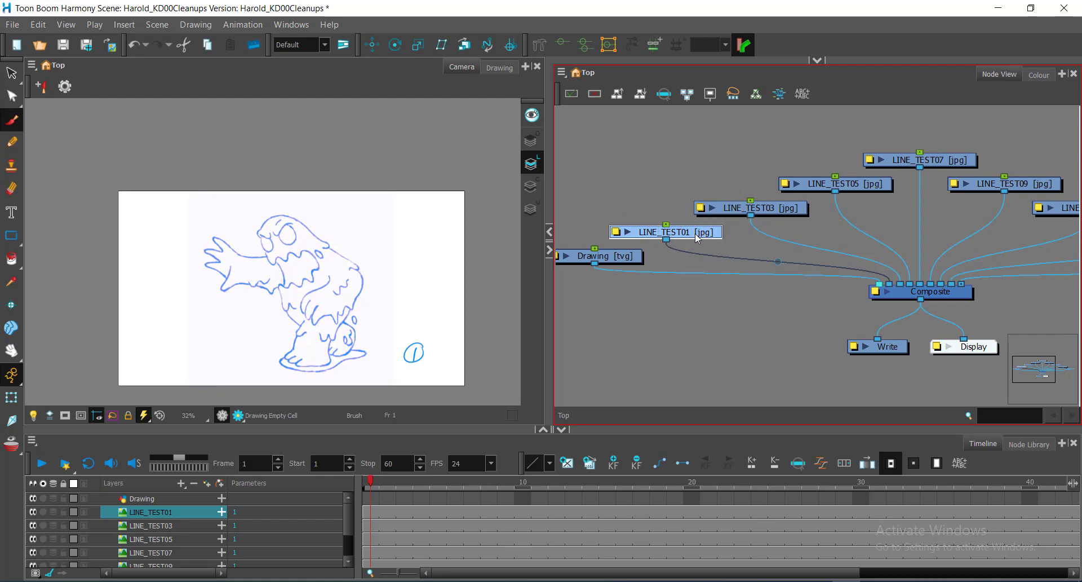
{"action": "key", "text": "ctrl"}
{"action": "key", "text": "ctrl"}
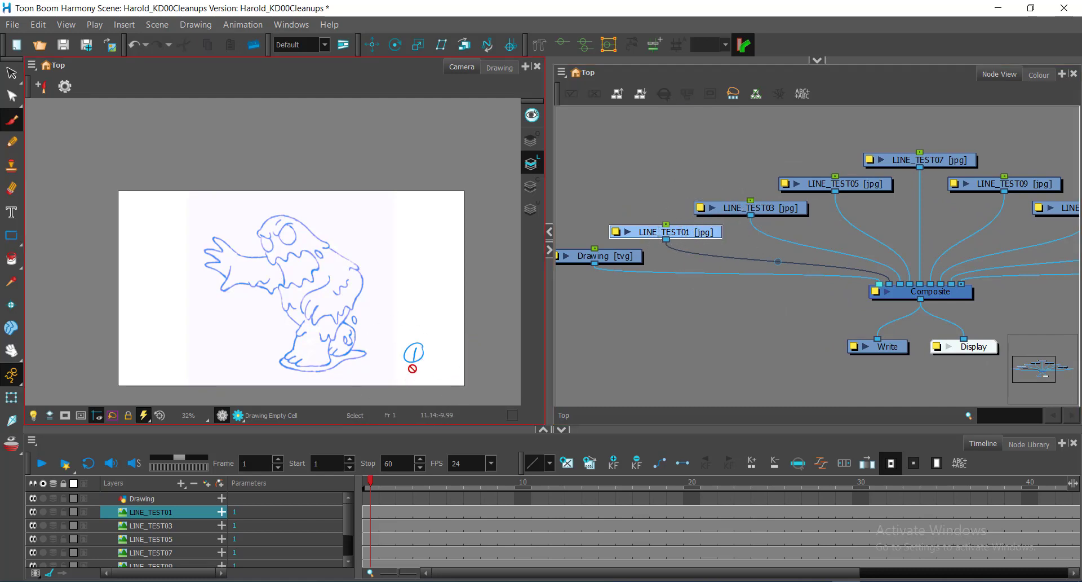
{"action": "key", "text": "ctrl"}
{"action": "key", "text": "ctrl"}
{"action": "key", "text": "ctrl"}
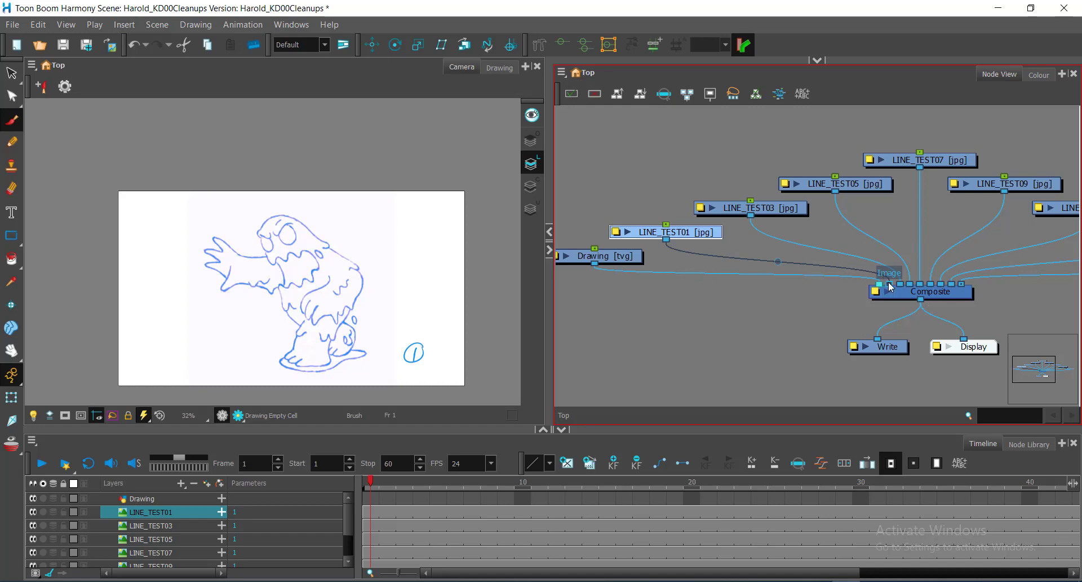
{"action": "mouse_move", "coordinate": [890, 287]}
{"action": "left_mouse_down"}
{"action": "mouse_move", "coordinate": [821, 260]}
{"action": "mouse_move", "coordinate": [803, 271]}
{"action": "left_mouse_up"}
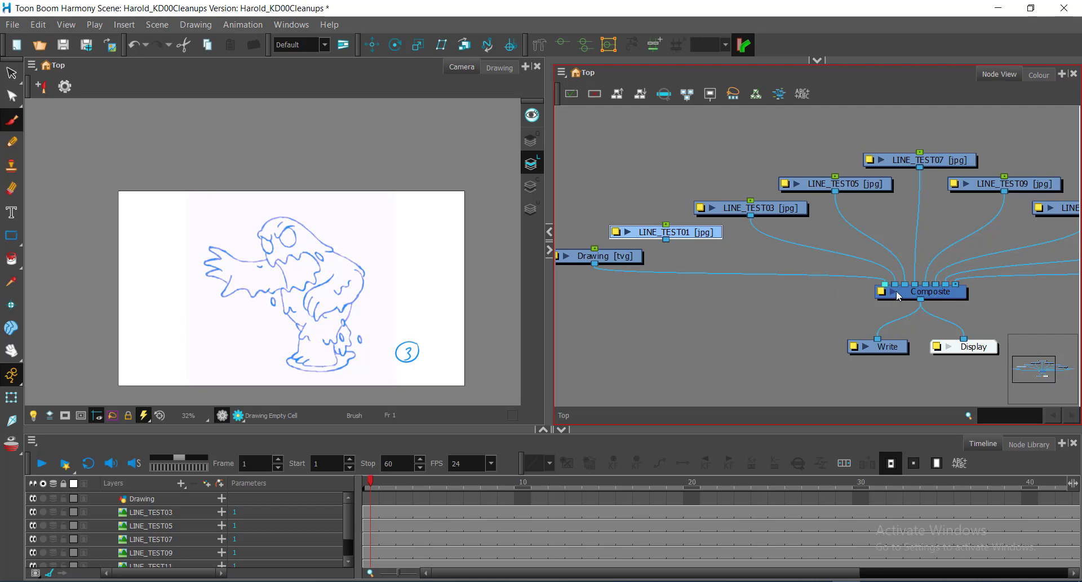
Restore LINE_TEST01's connection to the Composite and place its cable on the input port beside the Drawing's port.
{"action": "key", "text": "ctrl+z"}
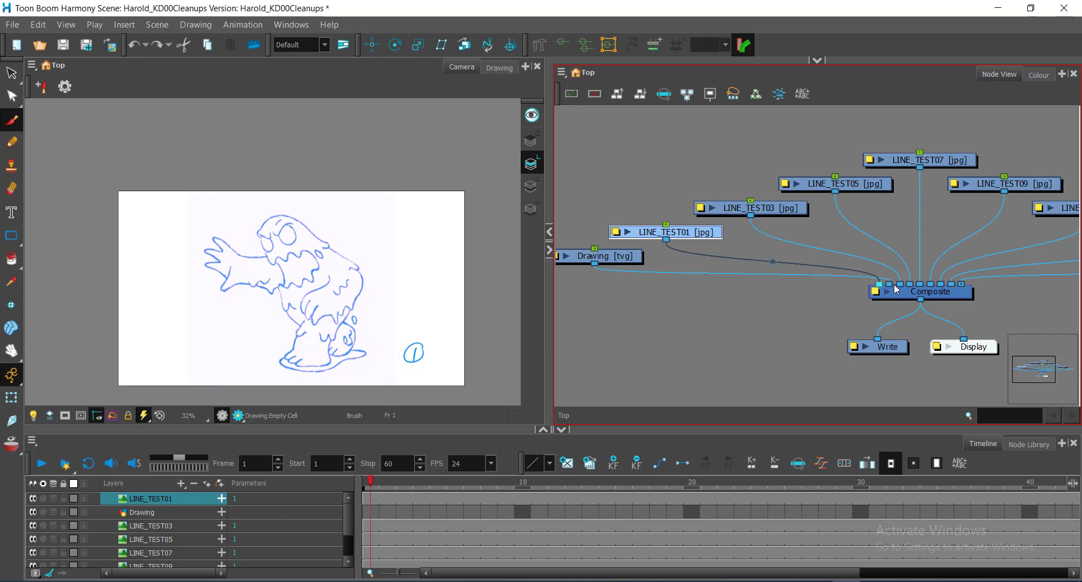
{"action": "left_click", "coordinate": [641, 304]}
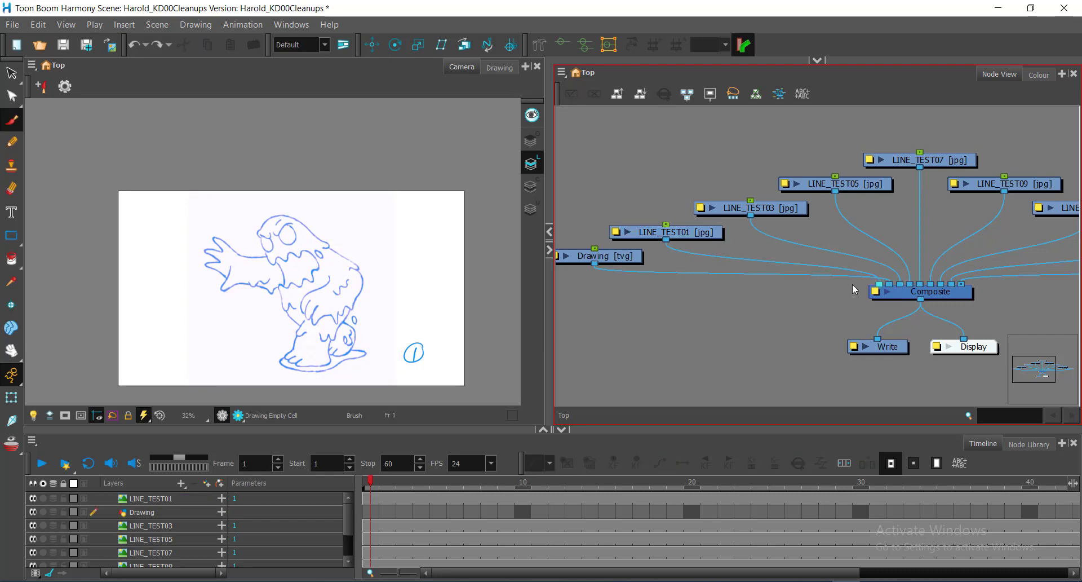
{"action": "left_click_drag", "start_coordinate": [880, 284], "coordinate": [889, 285]}
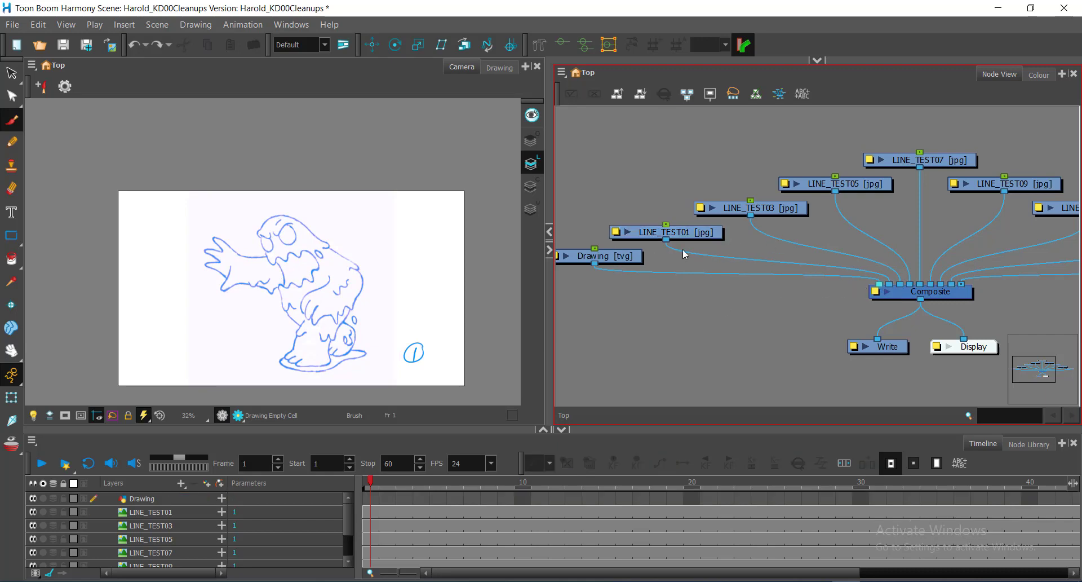
Disconnect the LINE_TEST01 cable from the Composite again and reconnect it to the port beside the Drawing's.
{"action": "left_click", "coordinate": [697, 236]}
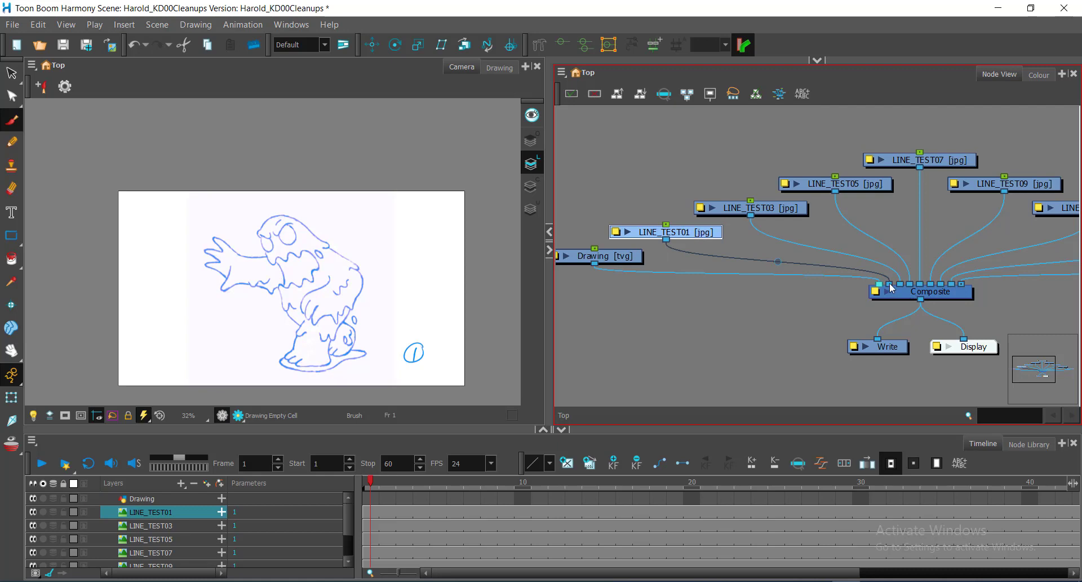
{"action": "left_click_drag", "start_coordinate": [890, 284], "coordinate": [811, 255]}
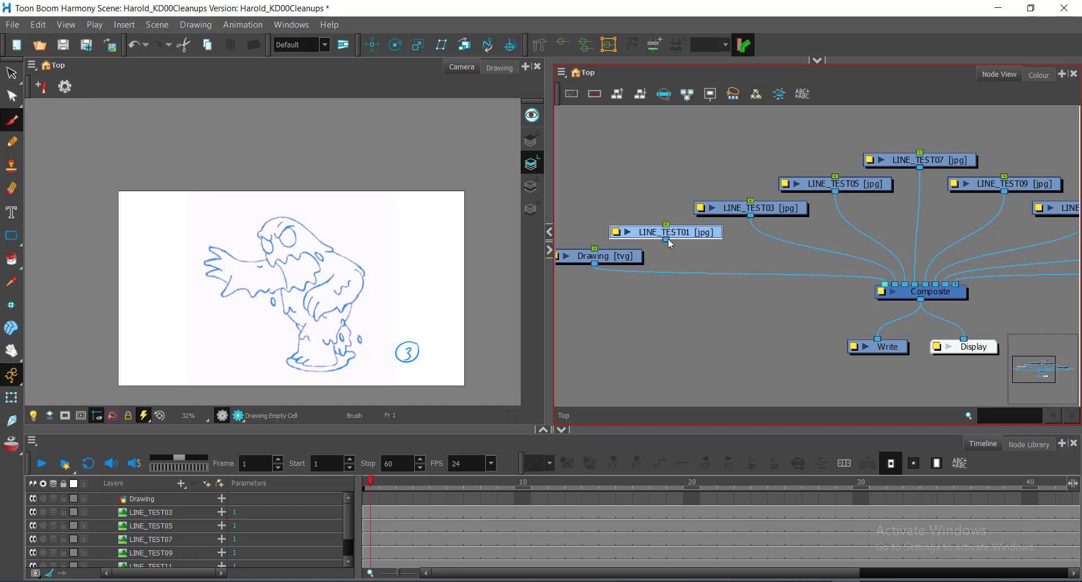
{"action": "left_click_drag", "start_coordinate": [668, 238], "coordinate": [893, 285]}
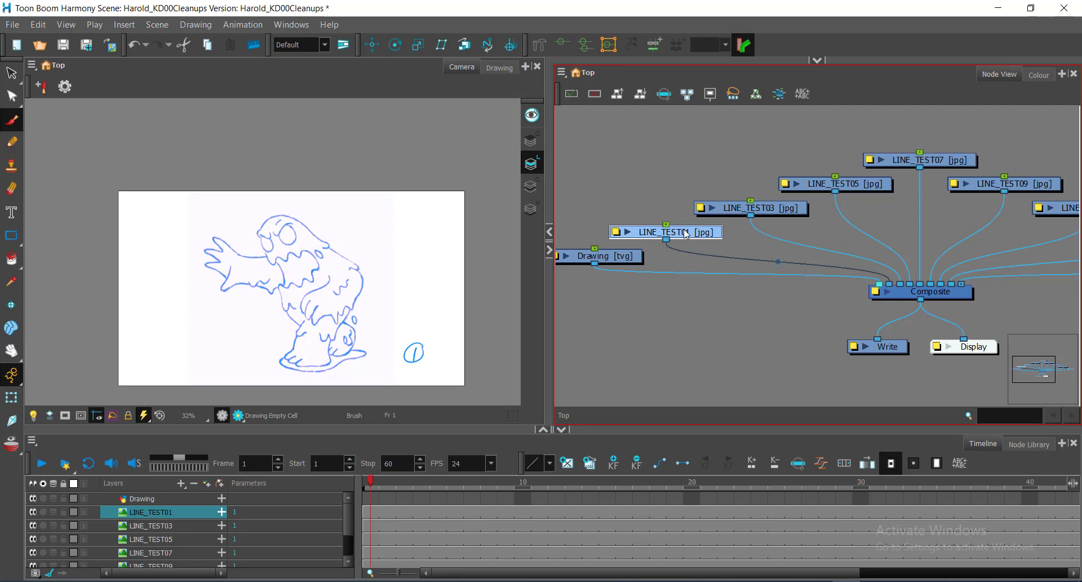
Delete the LINE_TEST01 node together with its drawing files and element folders, and undo the deletion.
{"action": "key", "text": "Delete"}
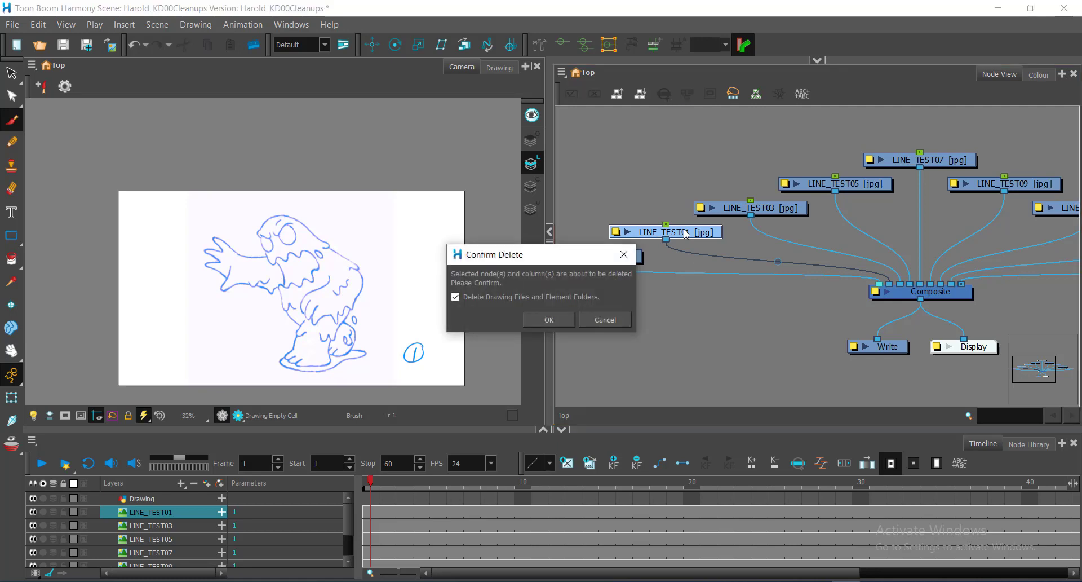
{"action": "left_click", "coordinate": [539, 320]}
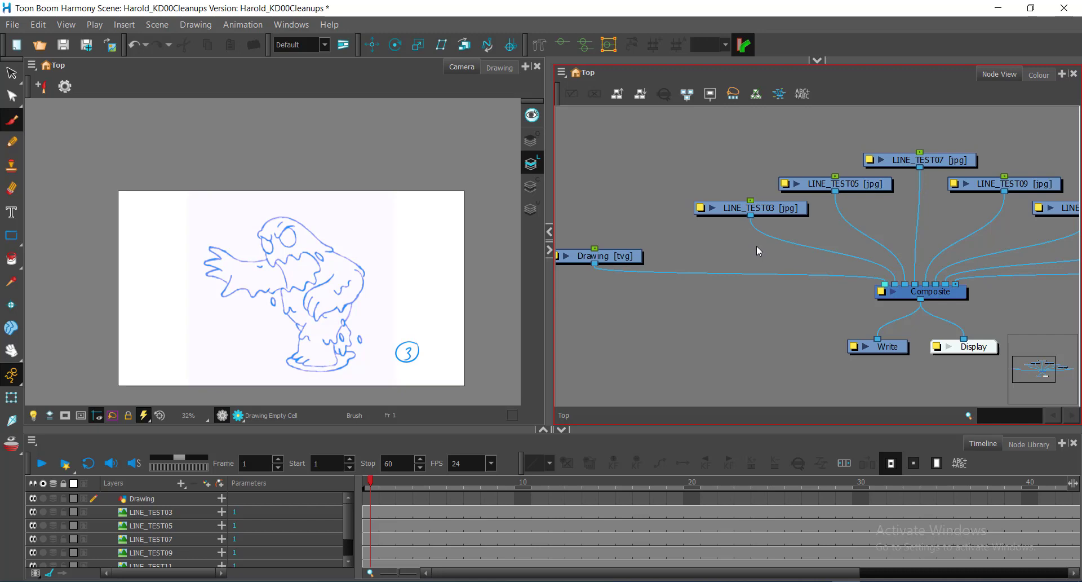
{"action": "key", "text": "ctrl+z"}
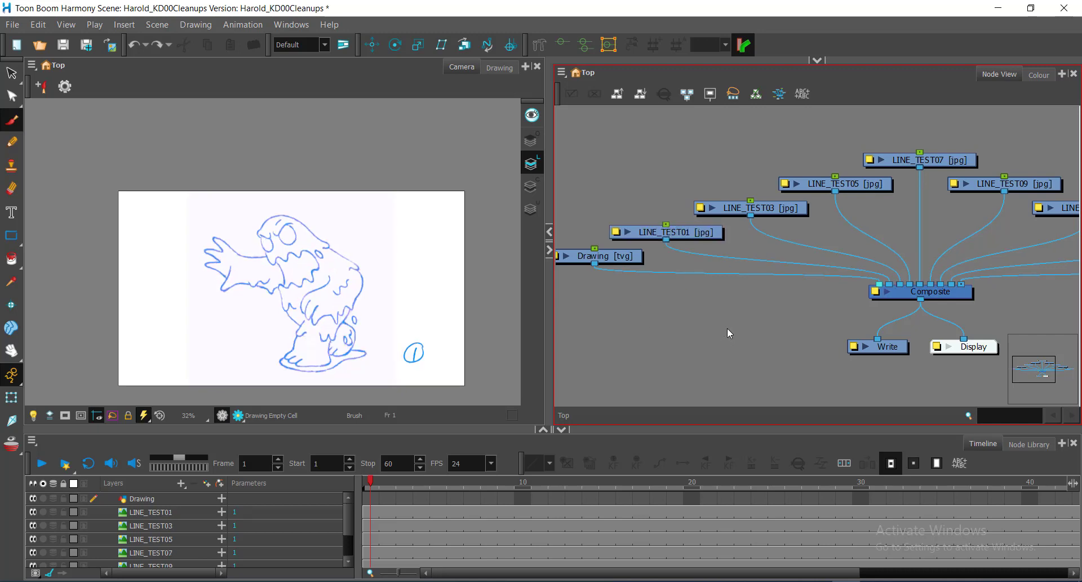
Select the Drawing node and move it slightly down beside LINE_TEST01.
{"action": "scroll", "coordinate": [786, 276], "scroll_direction": "down", "scroll_amount": 2}
{"action": "left_click_drag", "start_coordinate": [959, 302], "coordinate": [877, 287]}
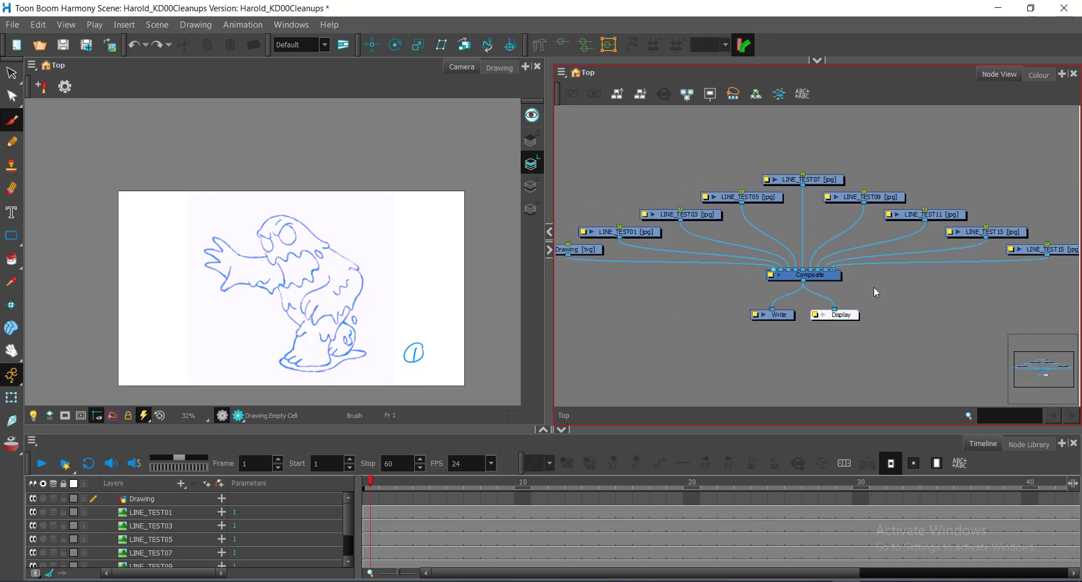
{"action": "scroll", "coordinate": [873, 295], "scroll_direction": "down", "scroll_amount": 1}
{"action": "scroll", "coordinate": [873, 299], "scroll_direction": "up", "scroll_amount": 1}
{"action": "scroll", "coordinate": [882, 303], "scroll_direction": "up", "scroll_amount": 1}
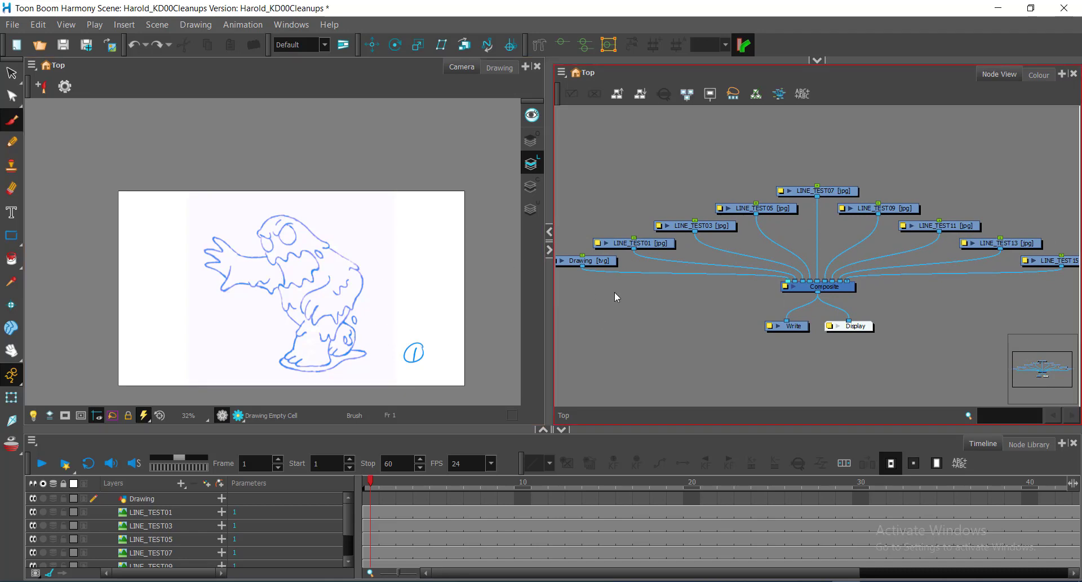
{"action": "left_click", "coordinate": [596, 260]}
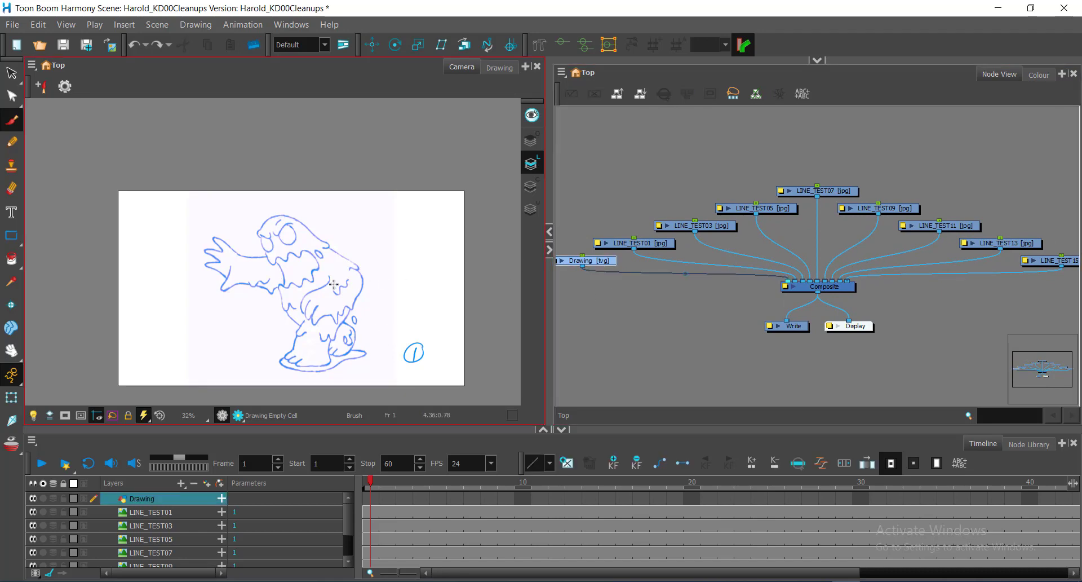
{"action": "left_click_drag", "start_coordinate": [633, 273], "coordinate": [732, 276]}
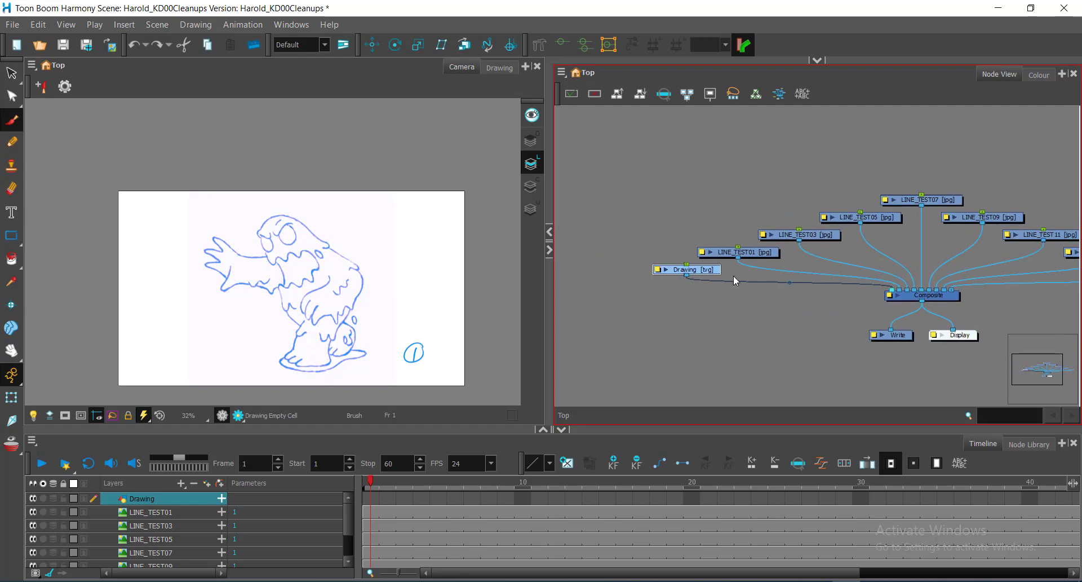
{"action": "key", "text": "ctrl"}
{"action": "key", "text": "ctrl"}
{"action": "left_click_drag", "start_coordinate": [708, 273], "coordinate": [708, 275]}
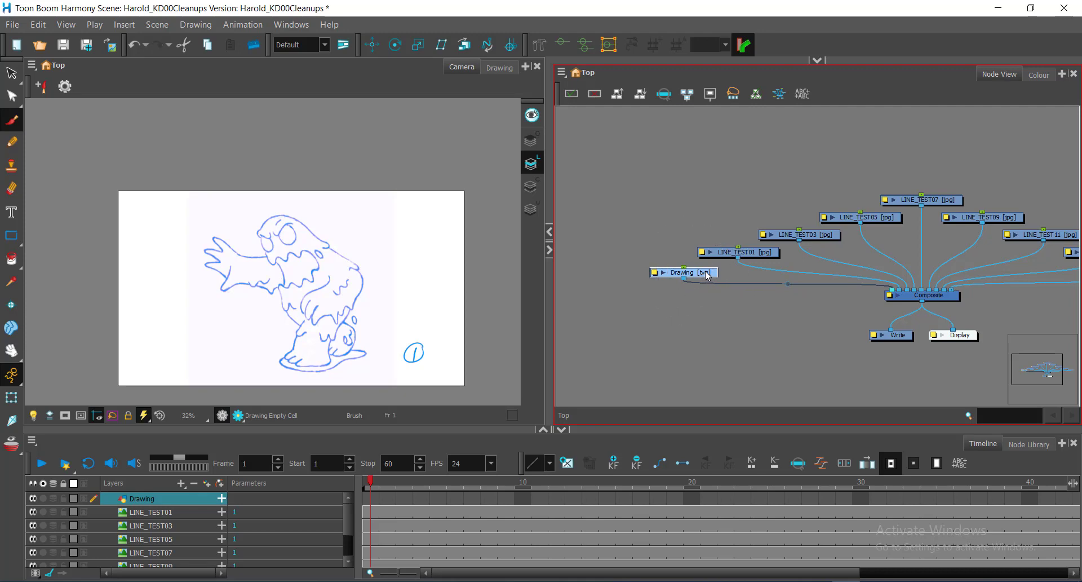
{"action": "left_click", "coordinate": [707, 274]}
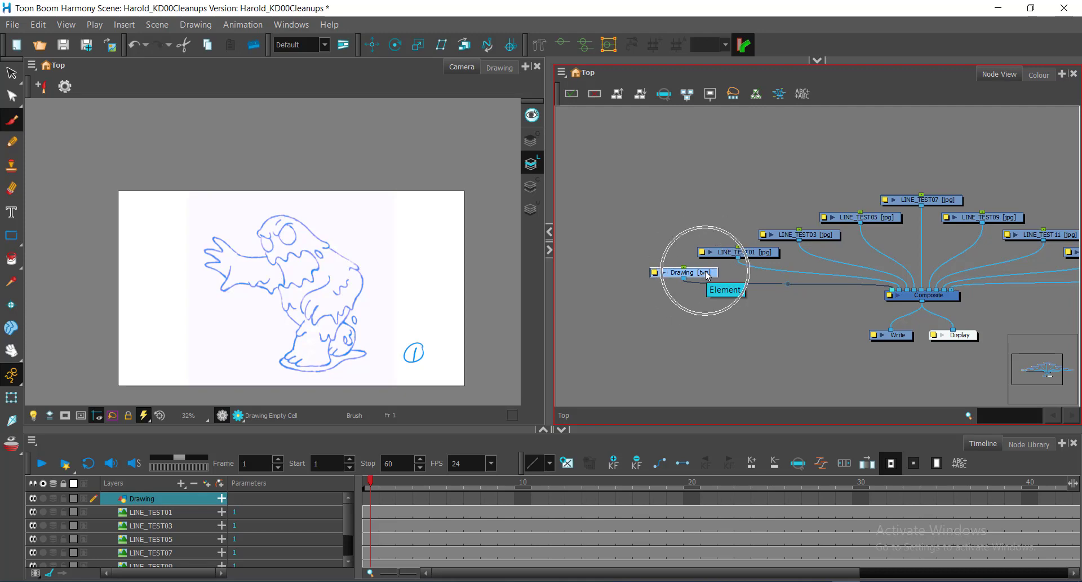
Paint a test brush stroke diagonally across the character on the Drawing layer at frame 1, and undo it.
{"action": "left_click_drag", "start_coordinate": [298, 235], "coordinate": [268, 319]}
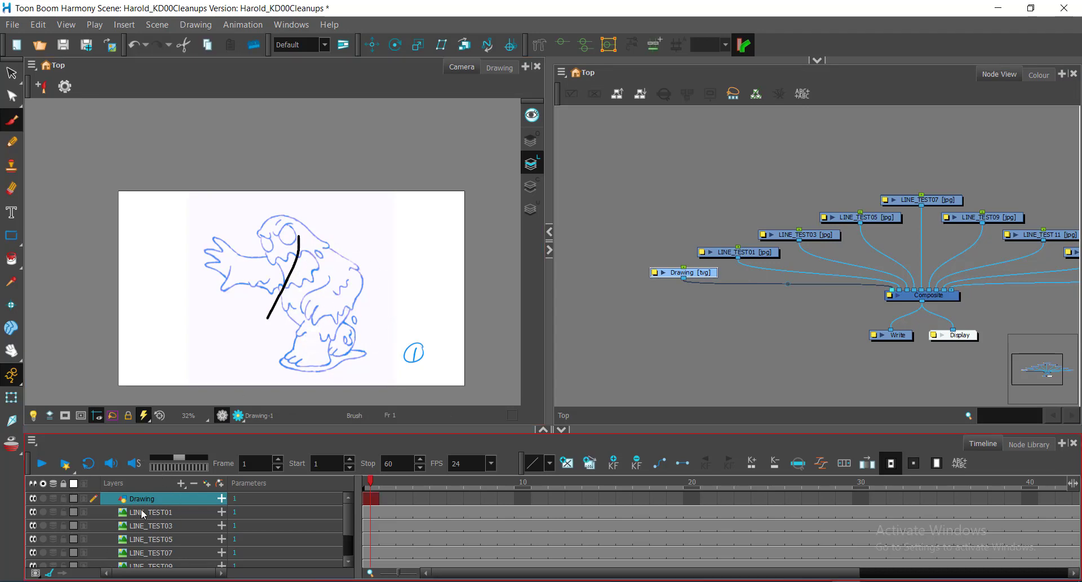
{"action": "key", "text": "ctrl"}
{"action": "key", "text": "ctrl+z"}
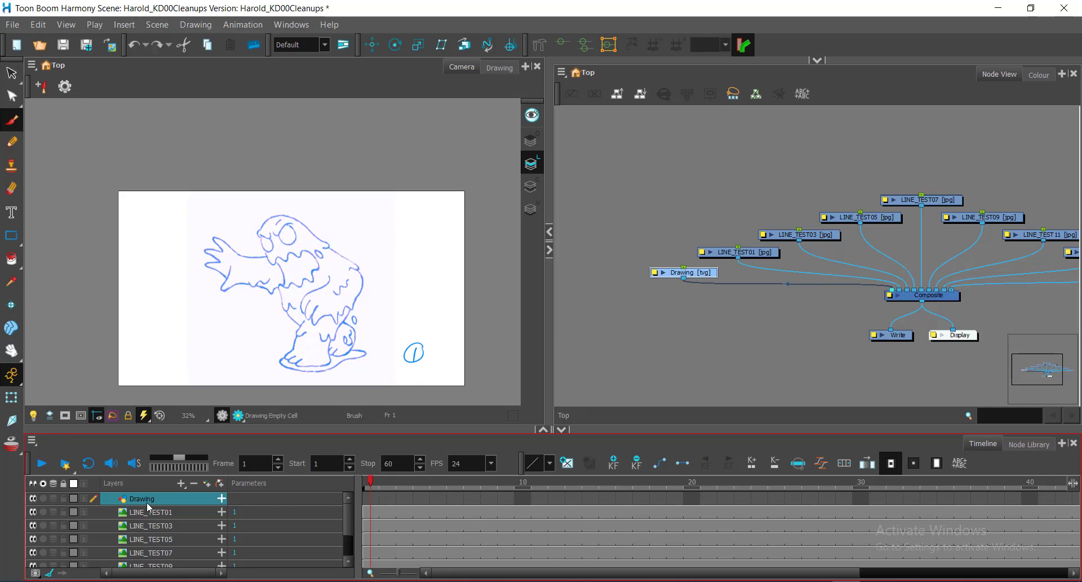
Lower the Drawing node a little further below the LINE_TEST01 node.
{"action": "left_click", "coordinate": [763, 275]}
{"action": "key", "text": "ctrl"}
{"action": "left_click_drag", "start_coordinate": [699, 275], "coordinate": [698, 279]}
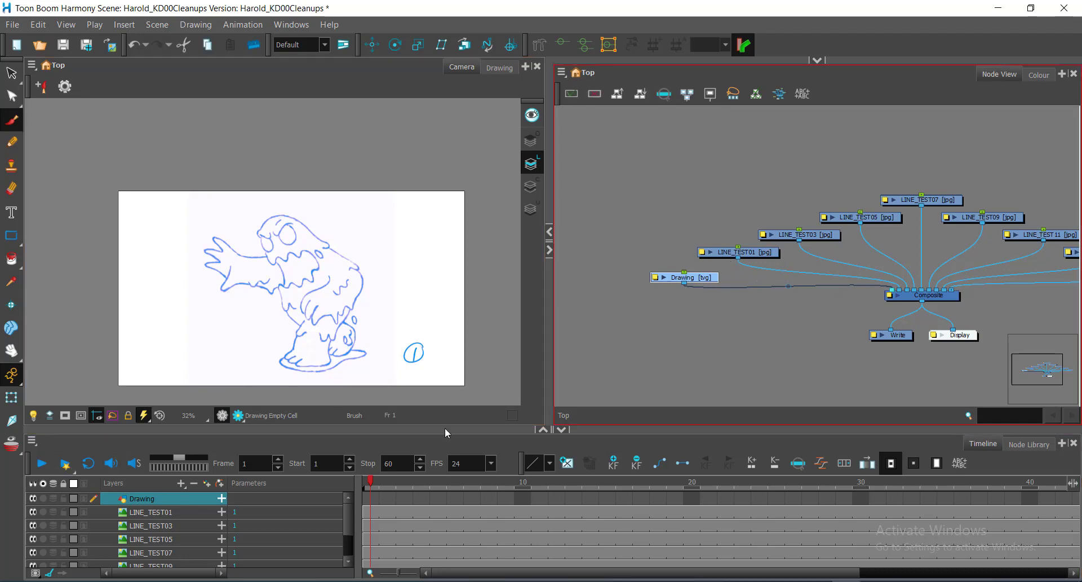
Lock all the imported line test layers in the Timeline, from LINE_TEST01 through LINE_TEST15.
{"action": "left_click", "coordinate": [63, 511]}
{"action": "left_click", "coordinate": [64, 523]}
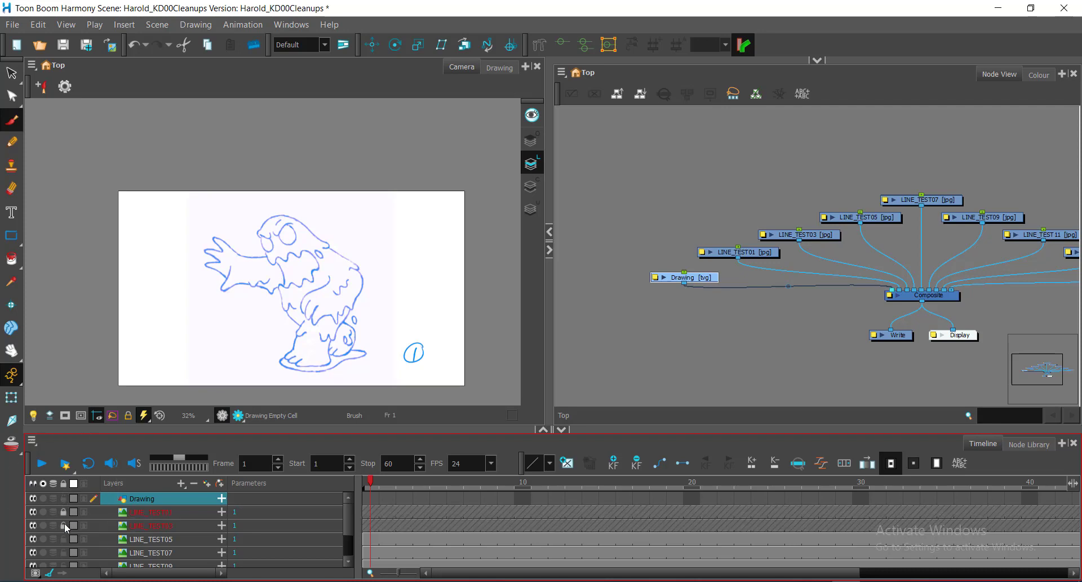
{"action": "left_click", "coordinate": [63, 539]}
{"action": "scroll", "coordinate": [62, 539], "scroll_direction": "down", "scroll_amount": 2}
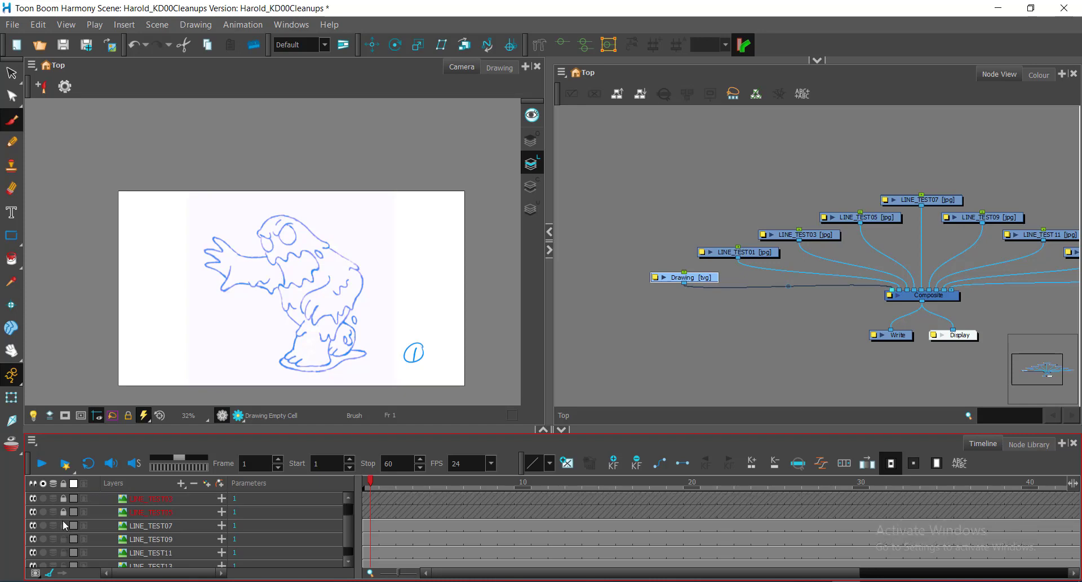
{"action": "left_click", "coordinate": [63, 526]}
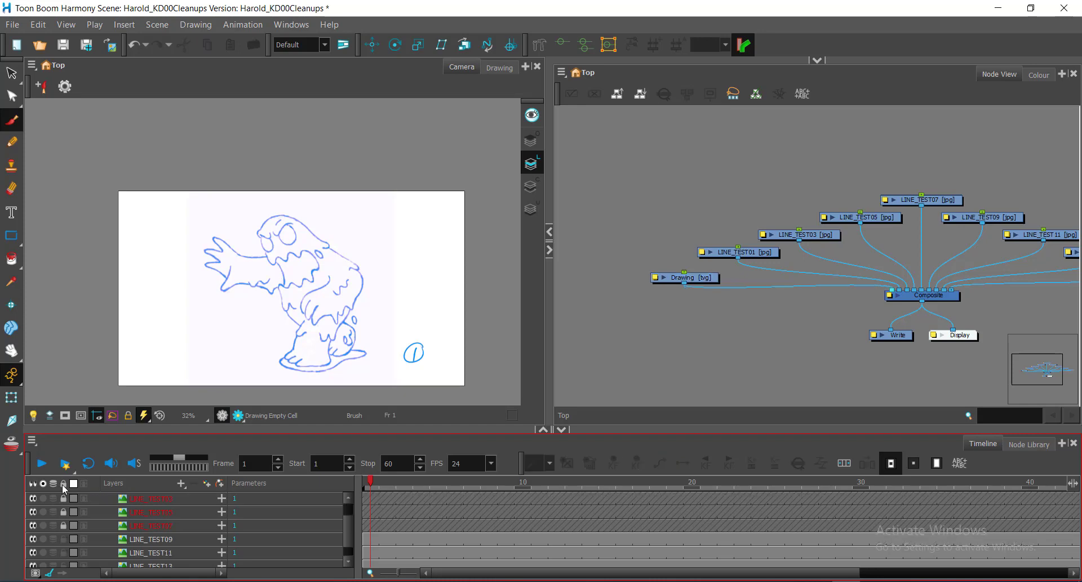
{"action": "scroll", "coordinate": [67, 522], "scroll_direction": "up", "scroll_amount": 2}
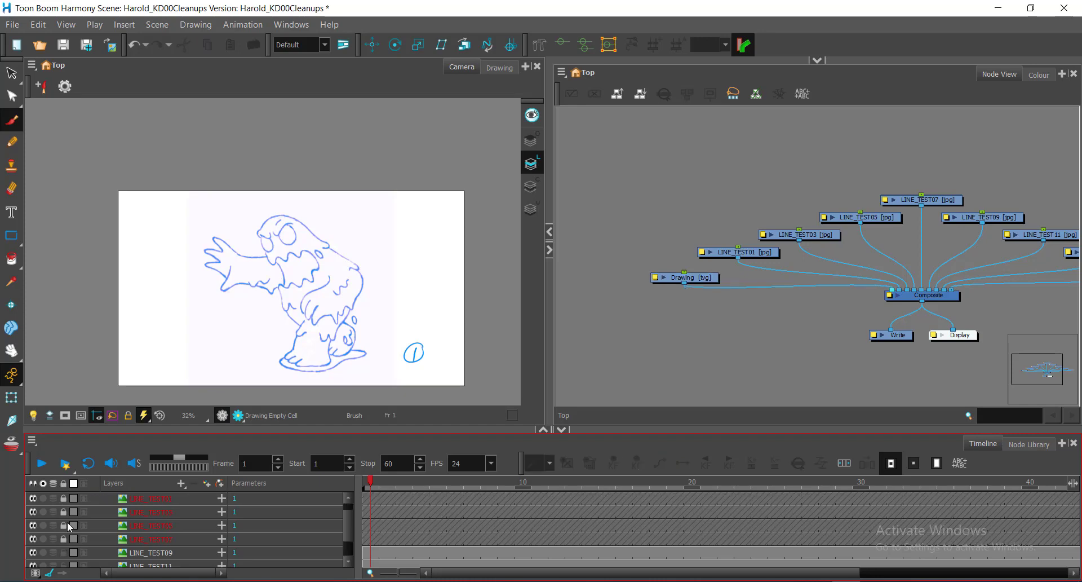
{"action": "scroll", "coordinate": [62, 518], "scroll_direction": "down", "scroll_amount": 3}
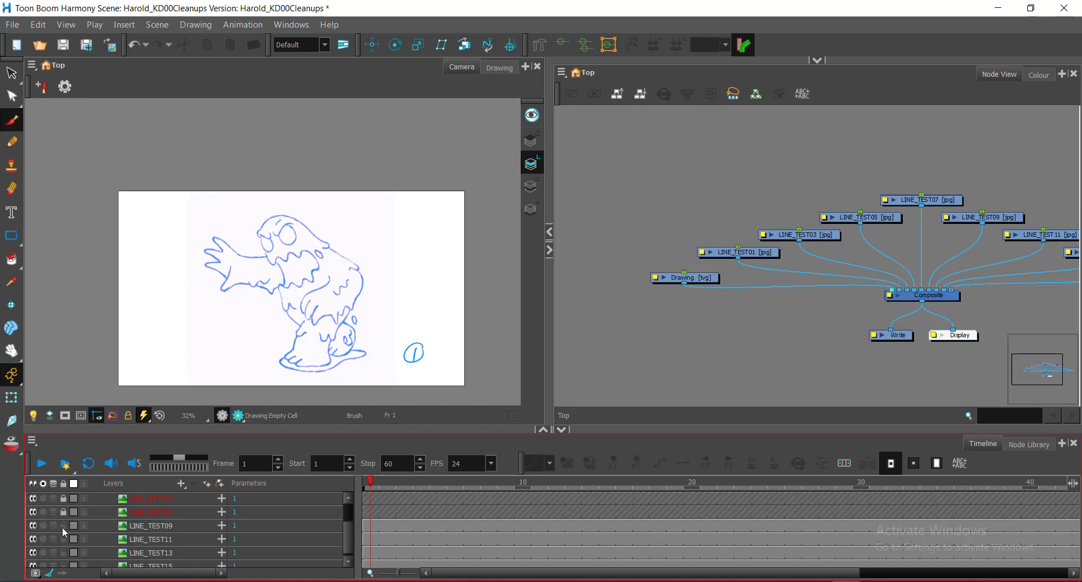
{"action": "left_click", "coordinate": [63, 525]}
{"action": "left_click", "coordinate": [63, 538]}
{"action": "left_click", "coordinate": [63, 552]}
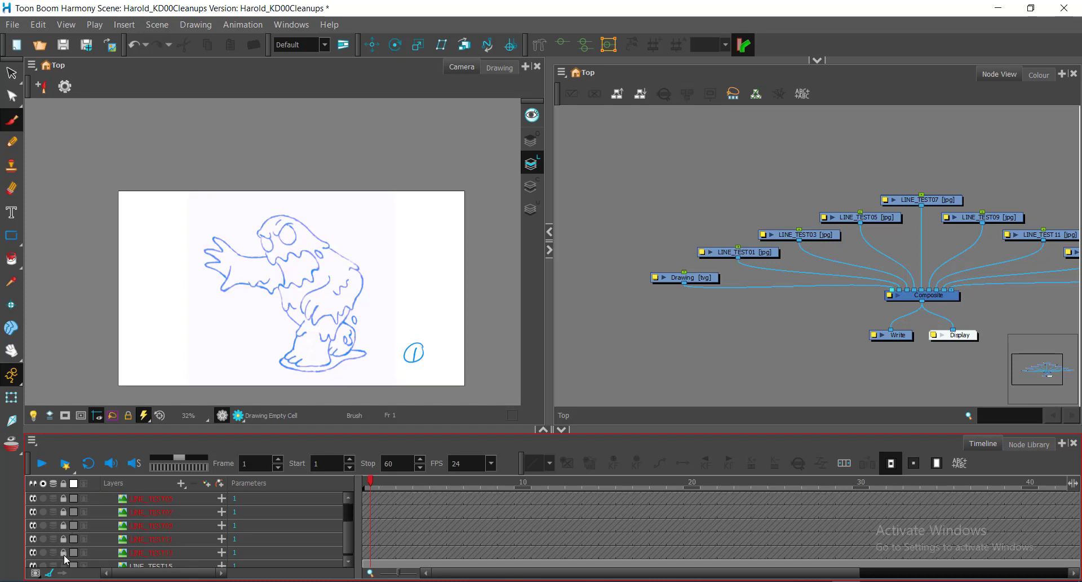
{"action": "scroll", "coordinate": [66, 559], "scroll_direction": "down", "scroll_amount": 1}
{"action": "left_click", "coordinate": [63, 560]}
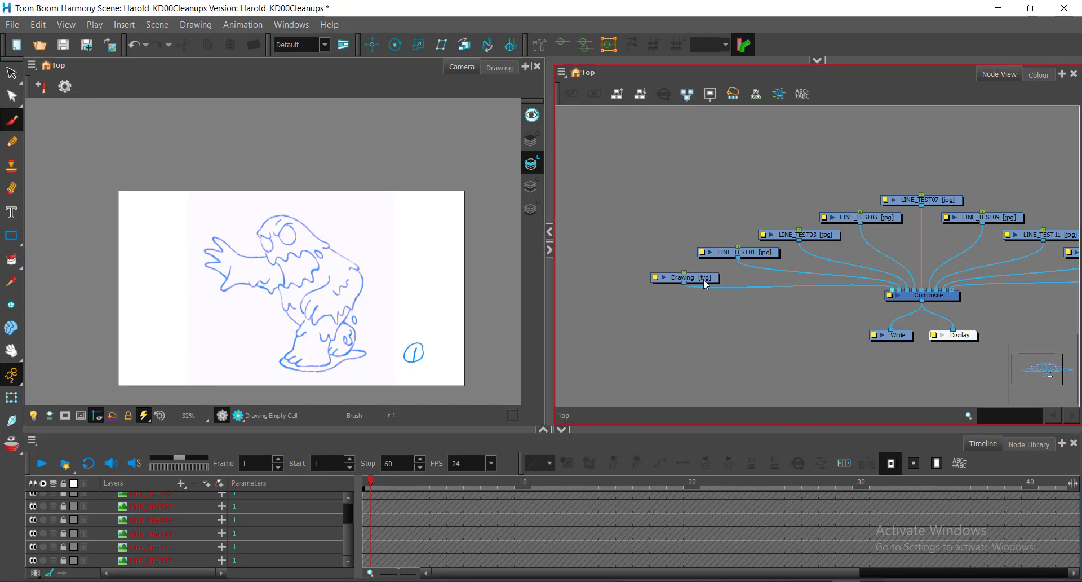
Delete the LINE_TEST01 node with its drawing files and element folders, and move the Drawing node up to the removed node's height.
{"action": "left_click_drag", "start_coordinate": [704, 280], "coordinate": [700, 274]}
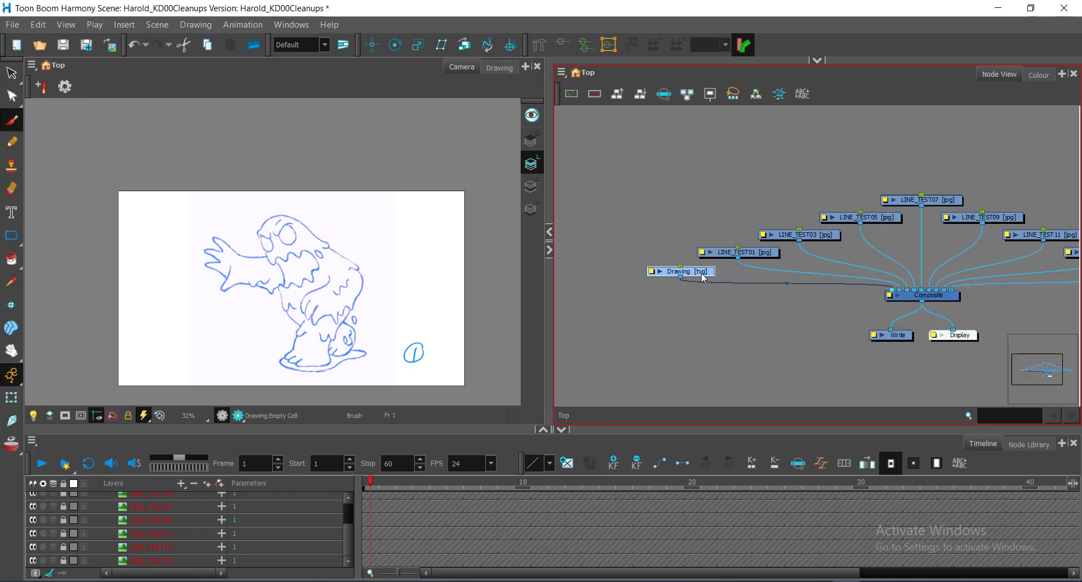
{"action": "left_click", "coordinate": [727, 236]}
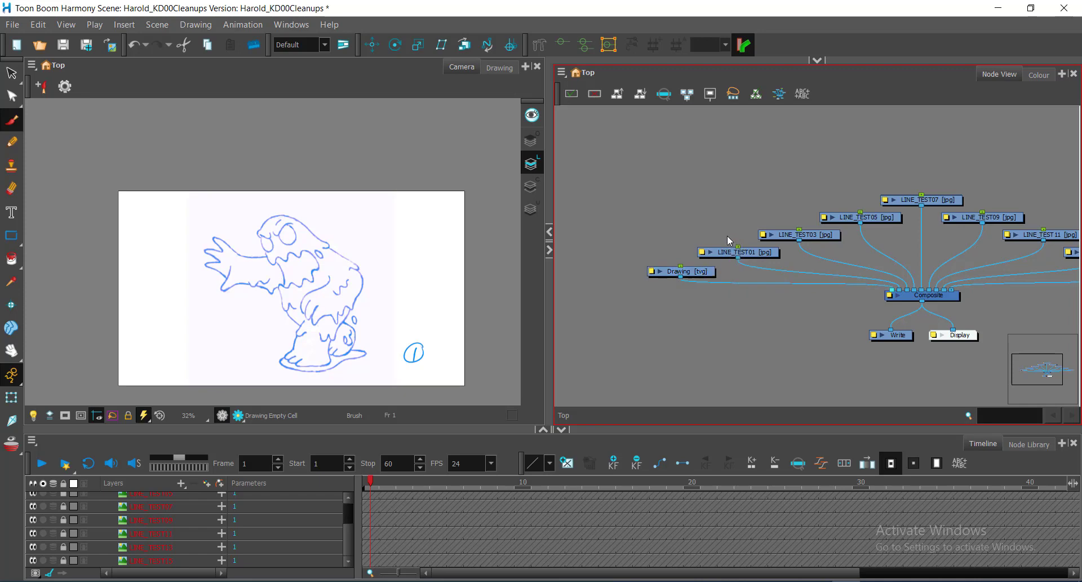
{"action": "left_click", "coordinate": [746, 267]}
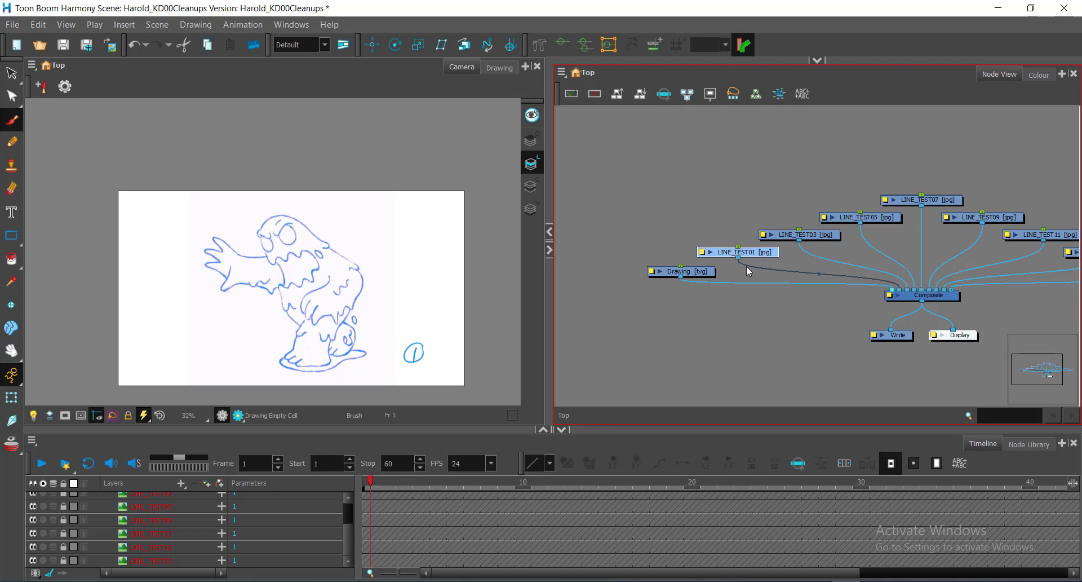
{"action": "key", "text": "Delete"}
{"action": "left_click", "coordinate": [548, 319]}
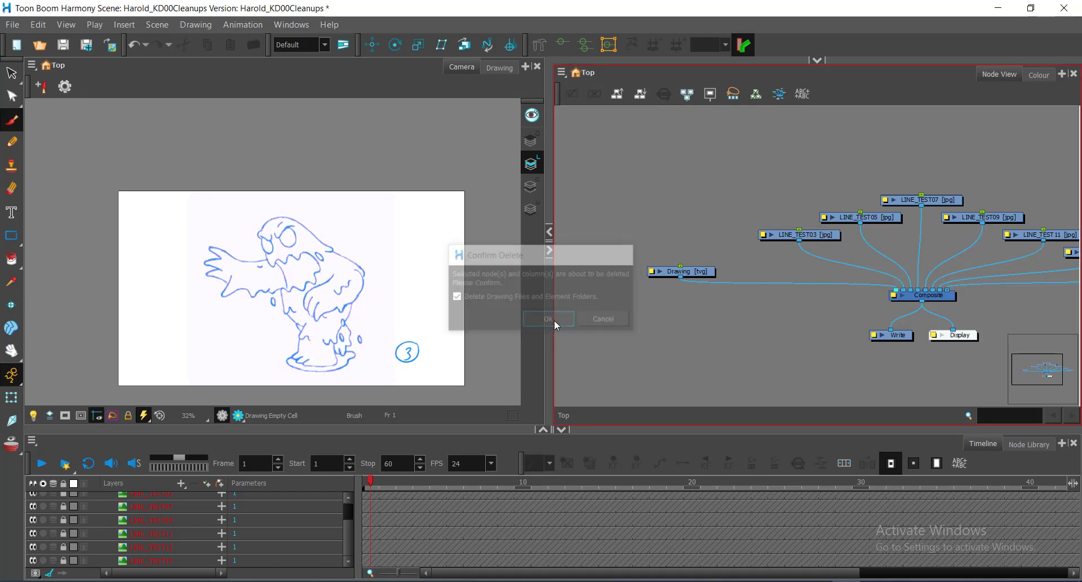
{"action": "left_click_drag", "start_coordinate": [709, 277], "coordinate": [716, 255]}
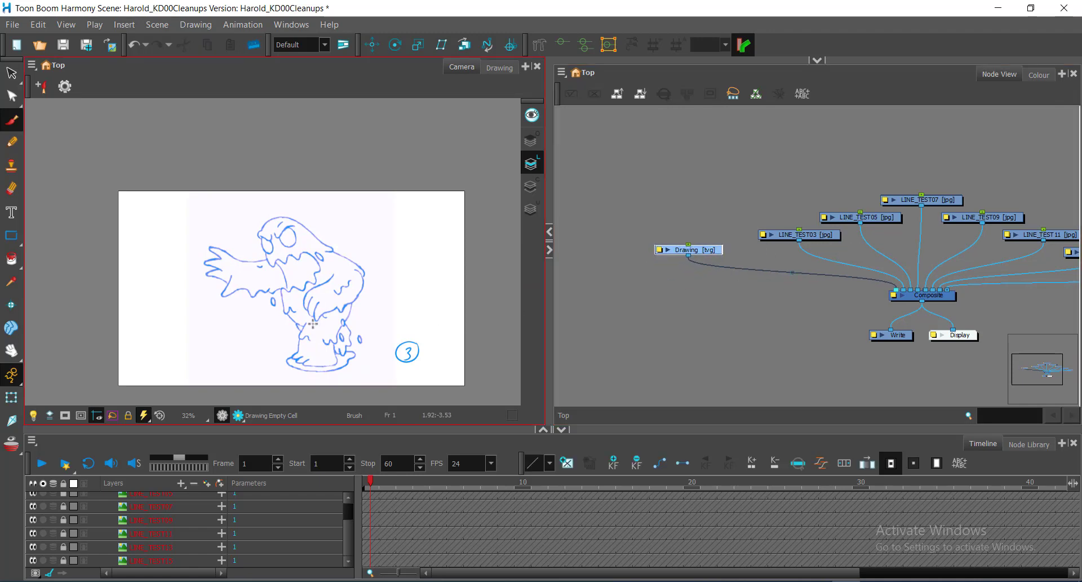
Undo the Drawing node's upward move and the deletion of the LINE_TEST01 node.
{"action": "key", "text": "ctrl+z"}
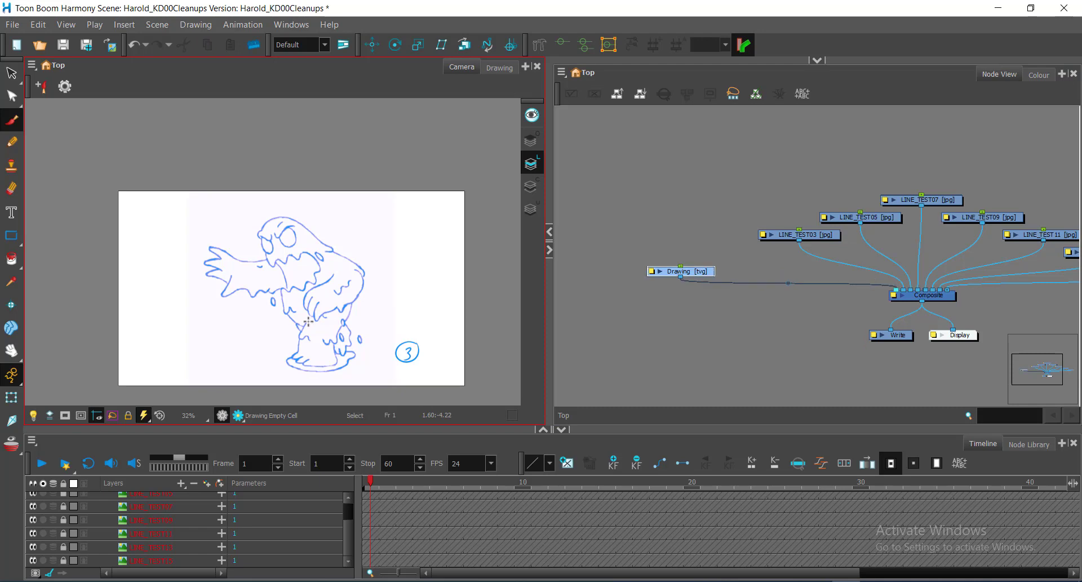
{"action": "key", "text": "ctrl+z"}
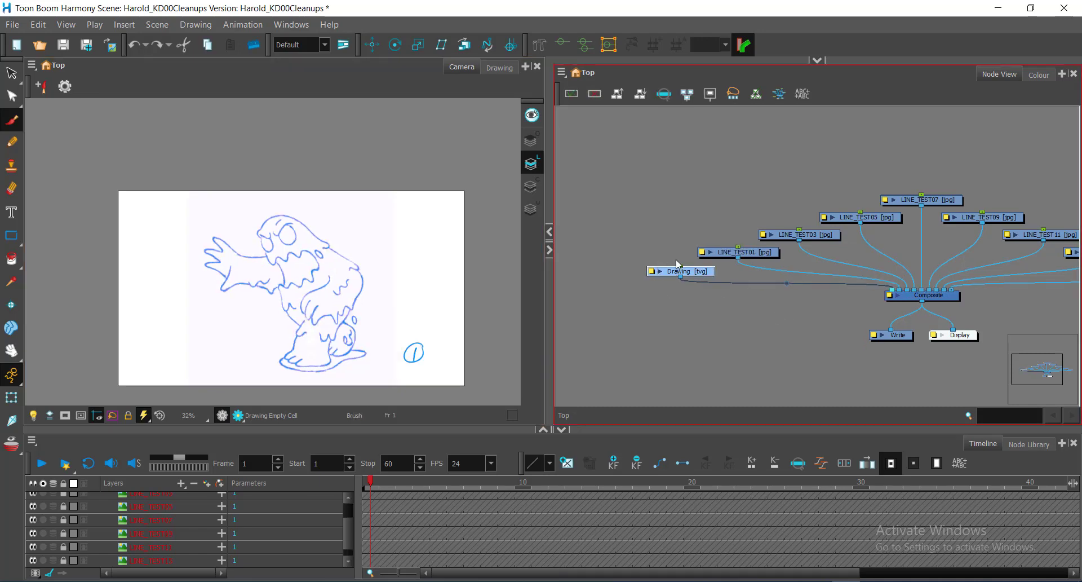
Examine the full node network feeding the Composite node and the locked line test layers in the Timeline.
{"action": "left_click_drag", "start_coordinate": [932, 255], "coordinate": [850, 231]}
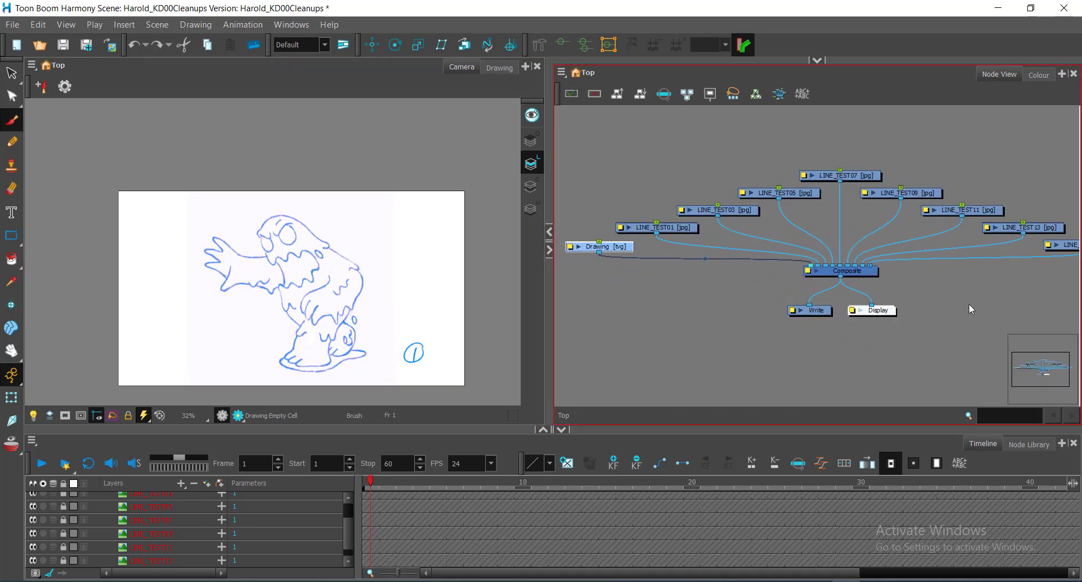
{"action": "key", "text": "ctrl"}
{"action": "left_click_drag", "start_coordinate": [800, 269], "coordinate": [813, 288]}
{"action": "scroll", "coordinate": [814, 289], "scroll_direction": "down", "scroll_amount": 1}
{"action": "scroll", "coordinate": [820, 285], "scroll_direction": "down", "scroll_amount": 1}
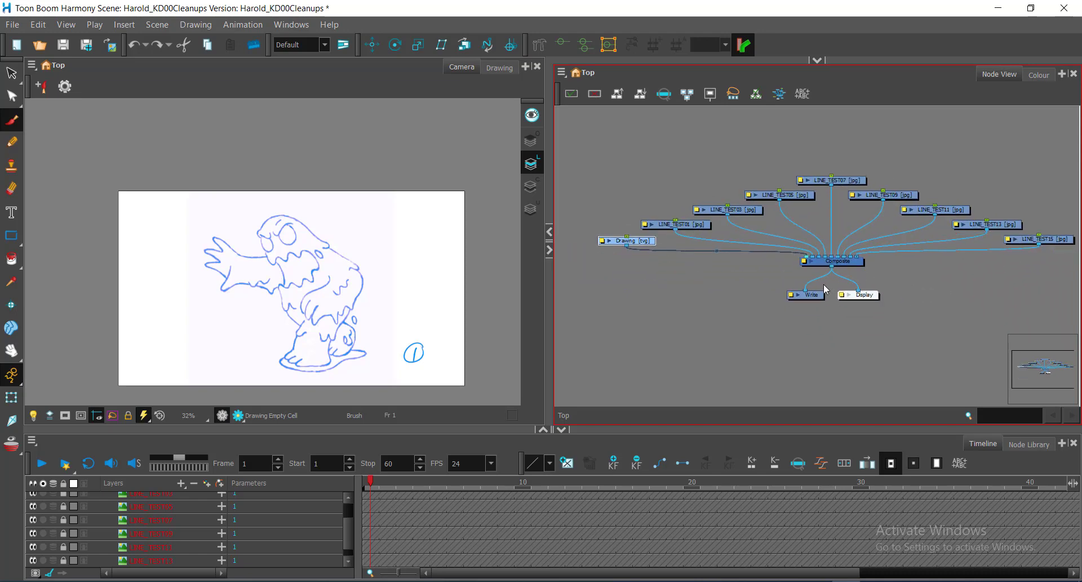
{"action": "key", "text": "ctrl"}
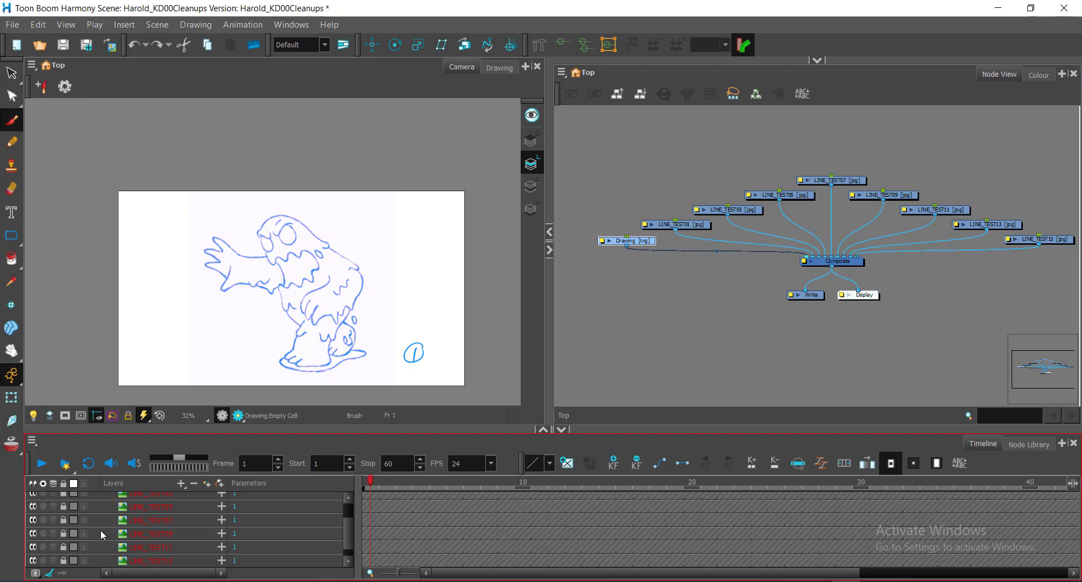
{"action": "scroll", "coordinate": [137, 532], "scroll_direction": "up", "scroll_amount": 1}
{"action": "scroll", "coordinate": [137, 531], "scroll_direction": "up", "scroll_amount": 1}
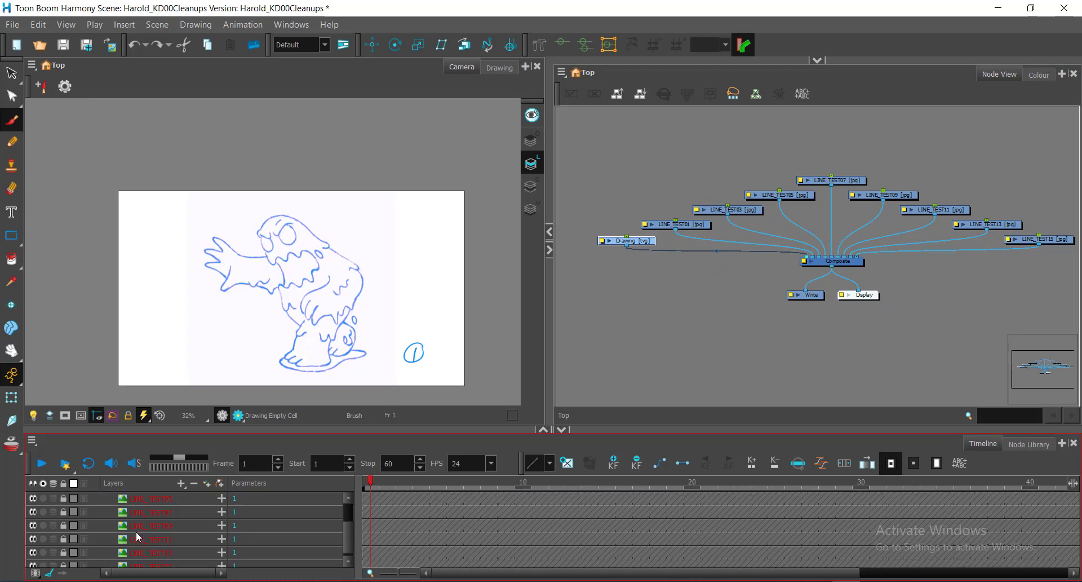